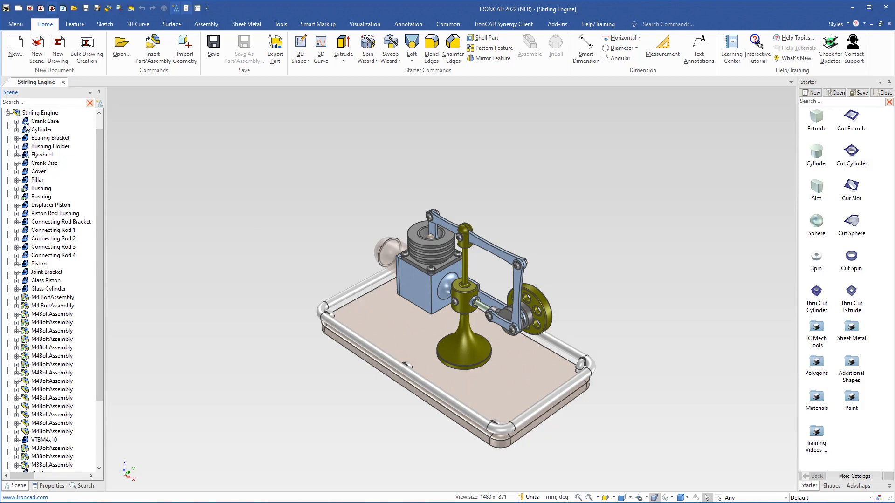
- Assemble the Crank Case and Cylinder parts into a new assembly
click(28, 122)
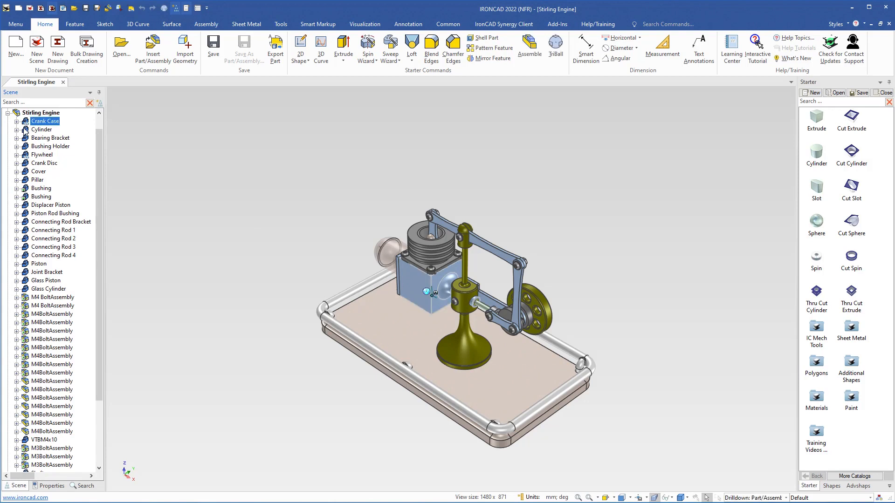
ctrl+click(25, 131)
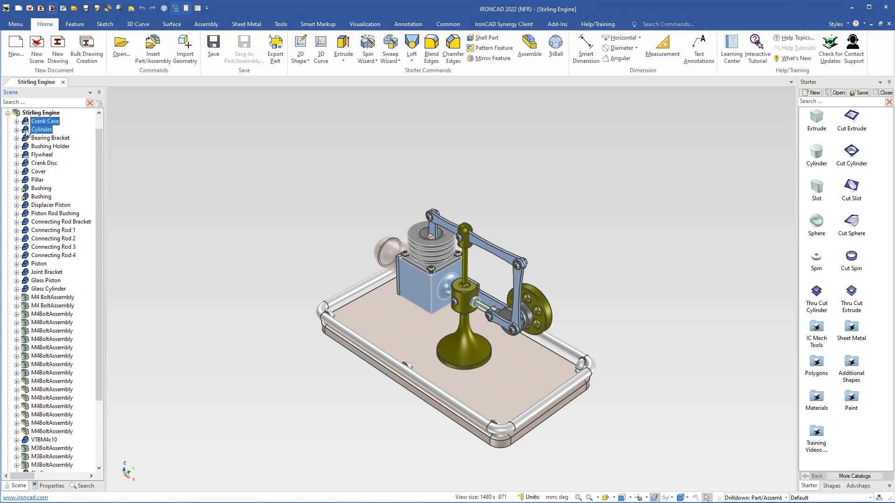
right_click(30, 128)
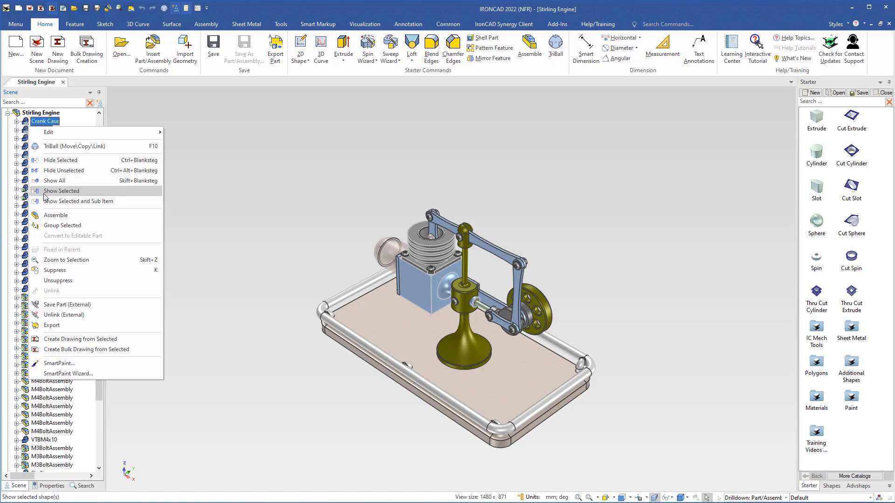
click(54, 215)
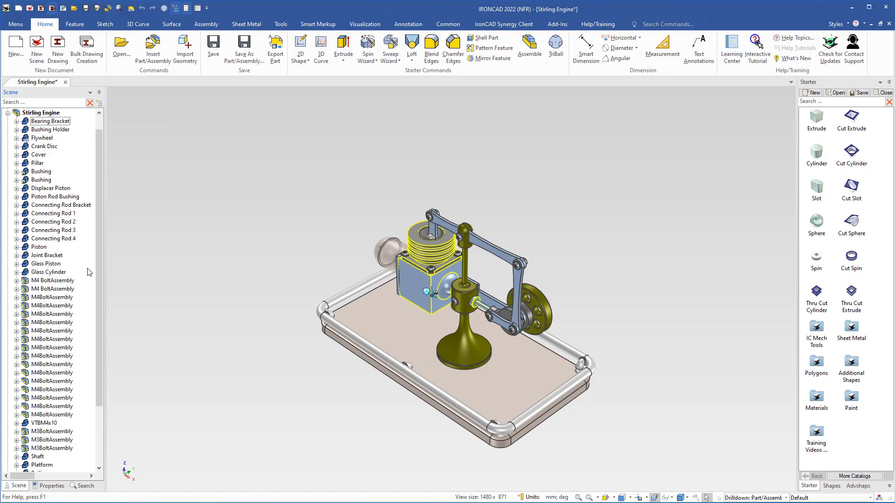
- Move the new assembly to the top of the Stirling Engine structure, above the Bearing Bracket
drag(96, 369, 99, 417)
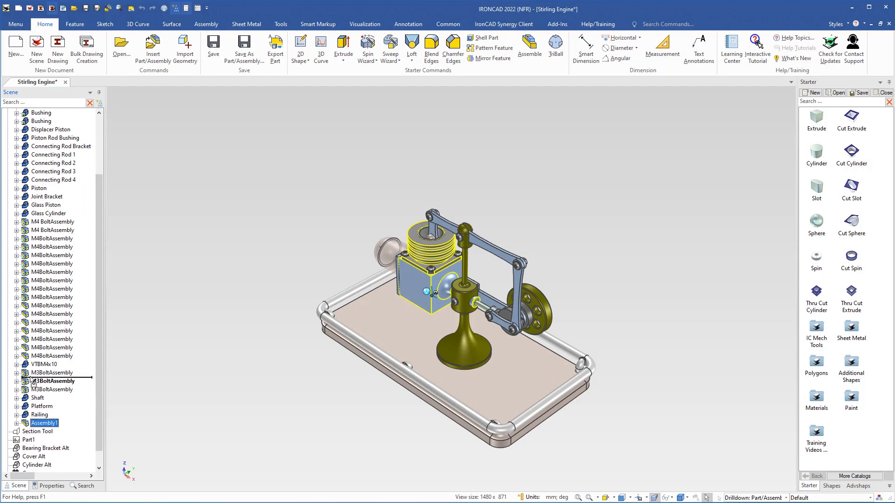
scroll(28, 114, up, 3)
drag(28, 110, 31, 140)
drag(97, 168, 100, 127)
click(28, 139)
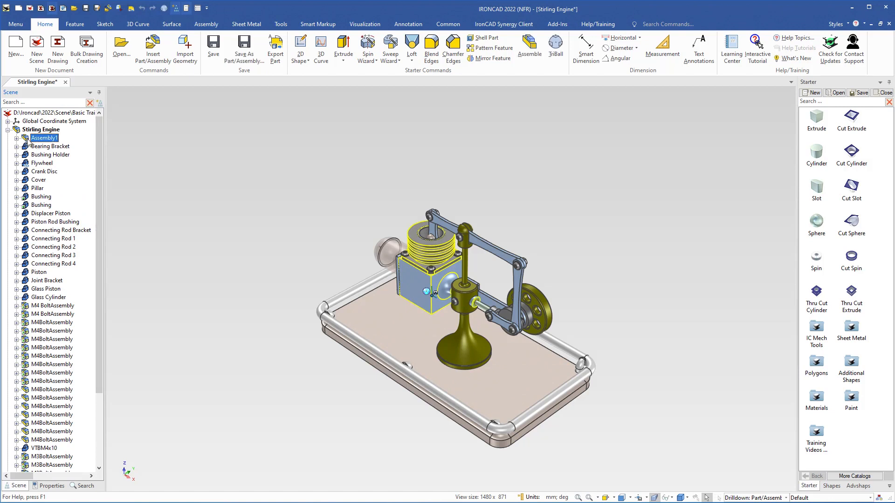
- Set the new assembly's user name to Engine in its properties and copy the name
click(51, 486)
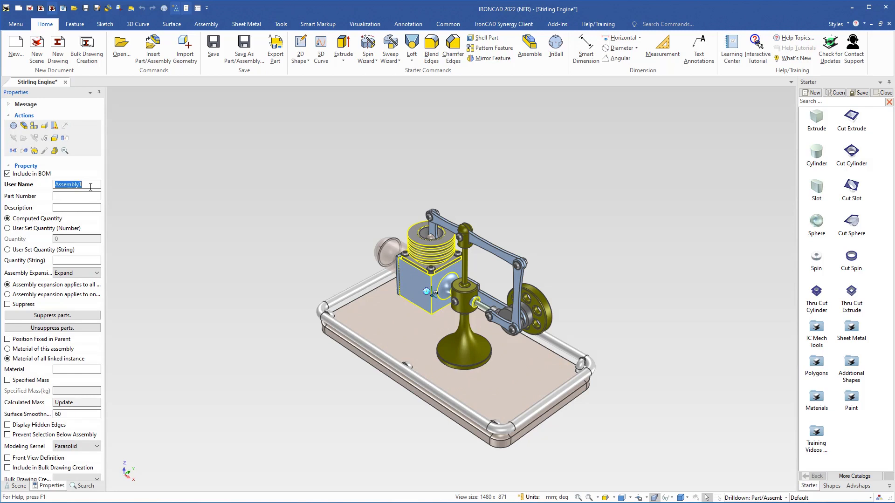
text(Engine)
key(Return)
key(ctrl+c)
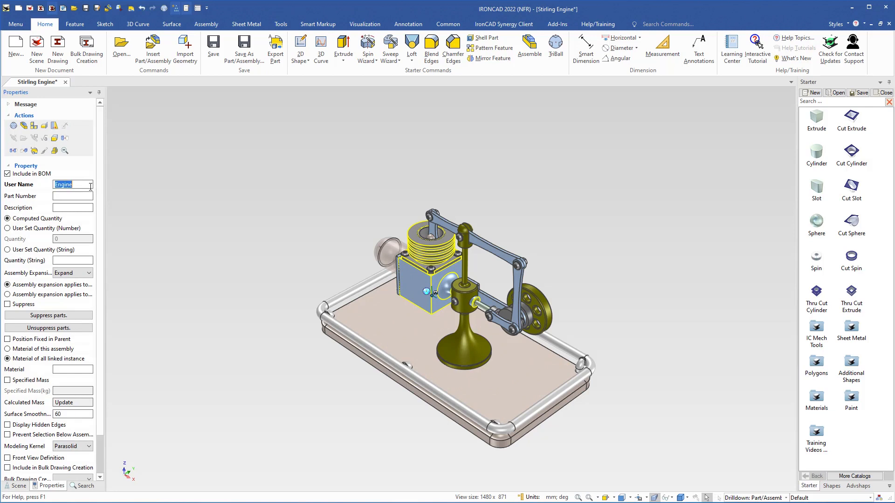
- Set the assembly's description to Engine and its part number to 100
click(64, 208)
key(ctrl+v)
click(60, 195)
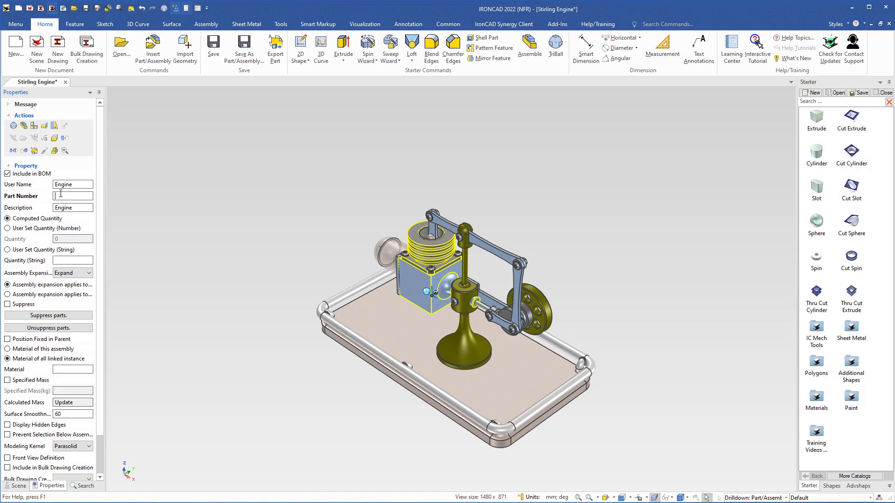
text(100)
double_click(61, 195)
- Rename the new assembly as Engine in the scene tree
click(19, 485)
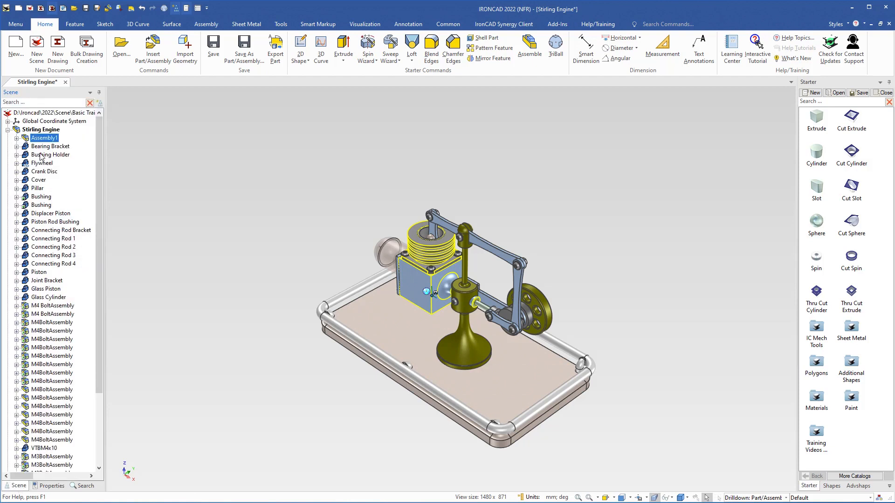
text(Engine)
key(Return)
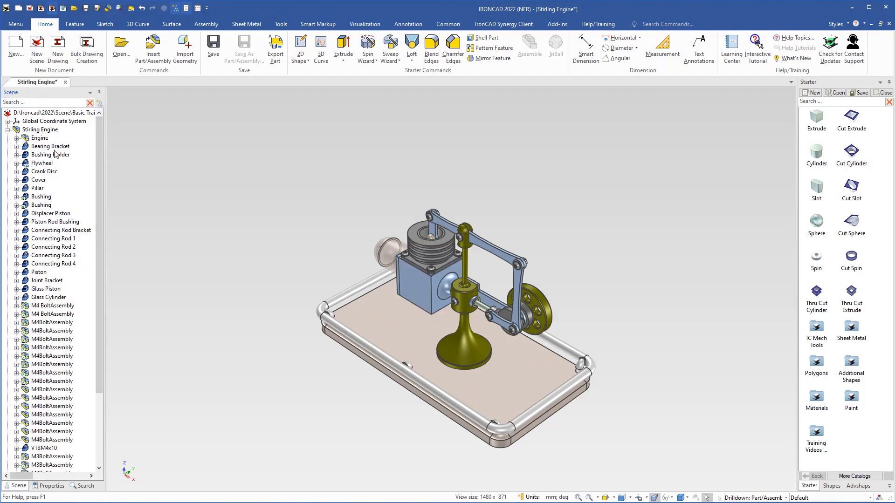
- Expand the Engine assembly and move the Cover part into it
click(16, 138)
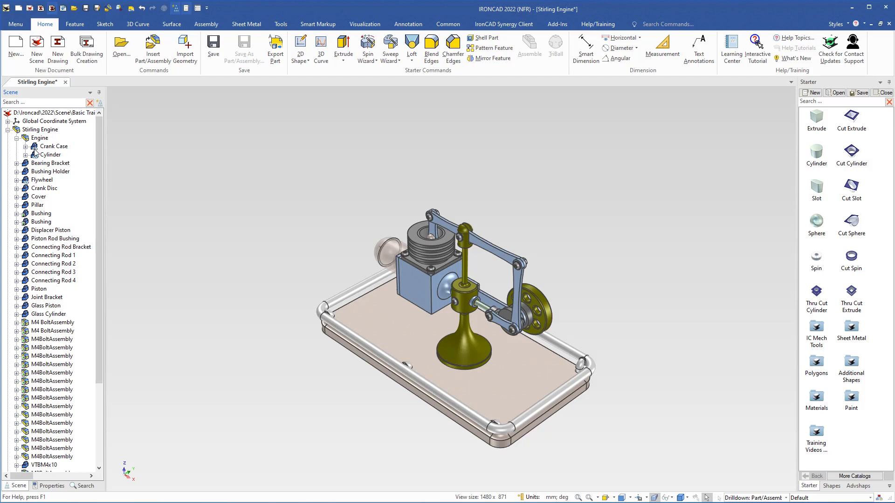
click(27, 202)
drag(27, 202, 28, 142)
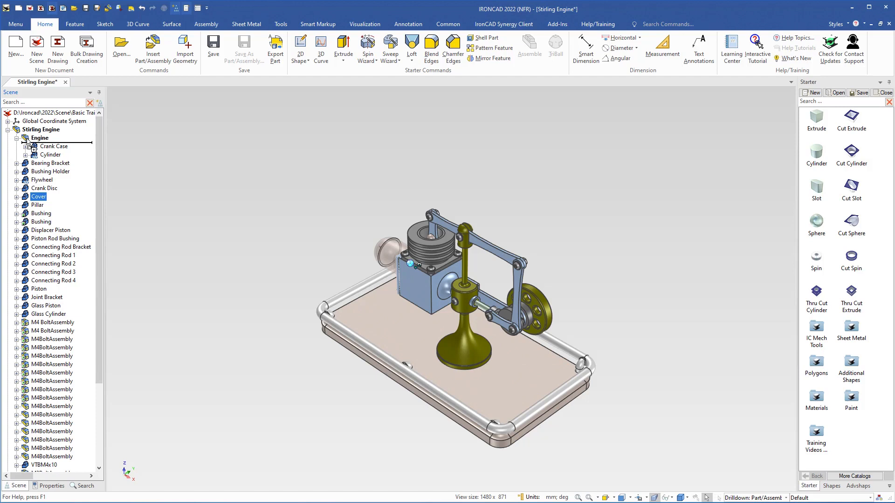
drag(27, 140, 28, 141)
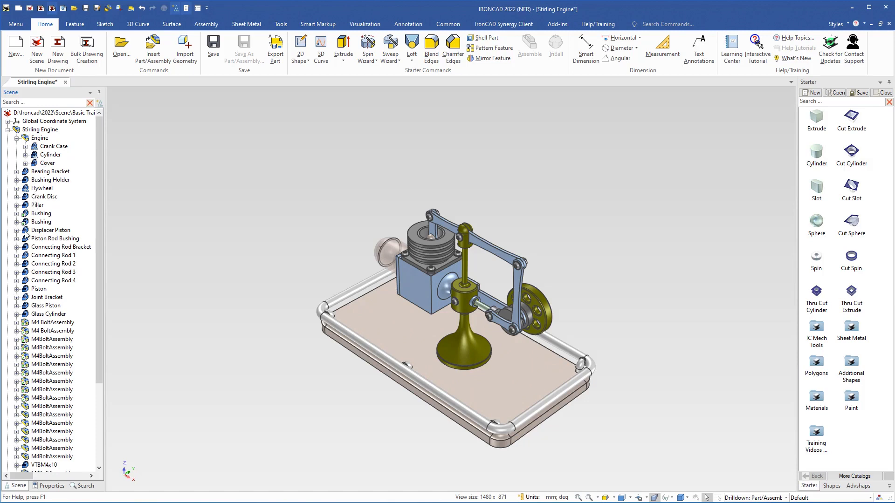
- Move the Displacer Piston, Piston Rod Bushing, Glass Piston and Glass Cylinder into the Engine assembly
drag(27, 232, 27, 141)
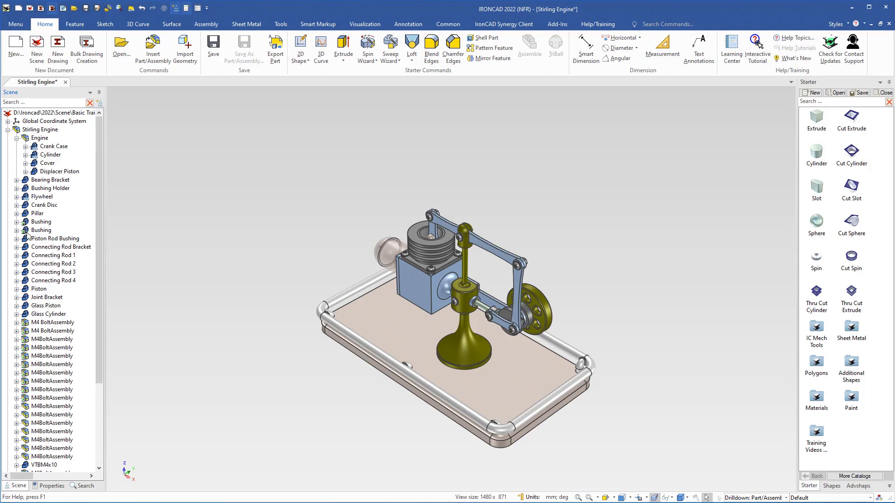
drag(28, 240, 27, 140)
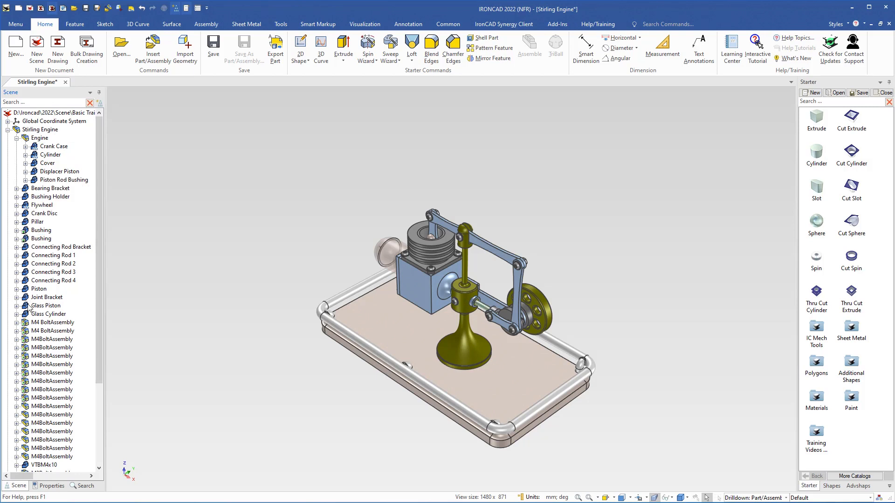
drag(29, 306, 27, 141)
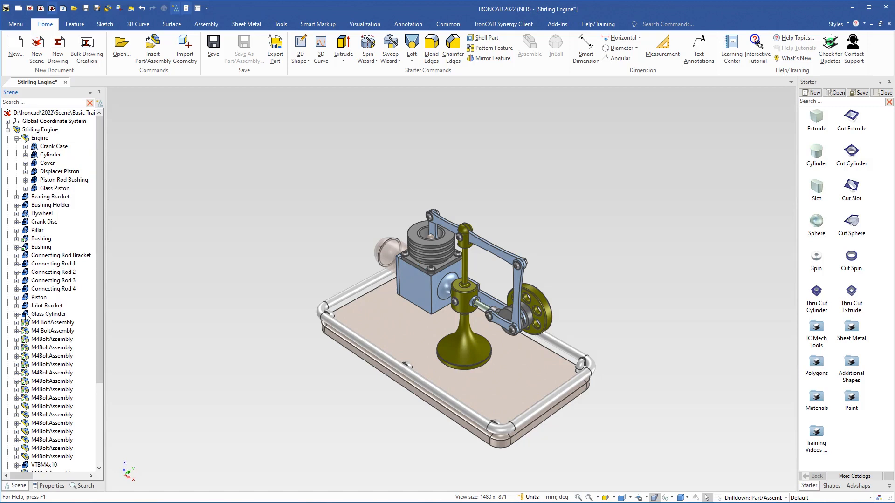
drag(27, 316, 29, 143)
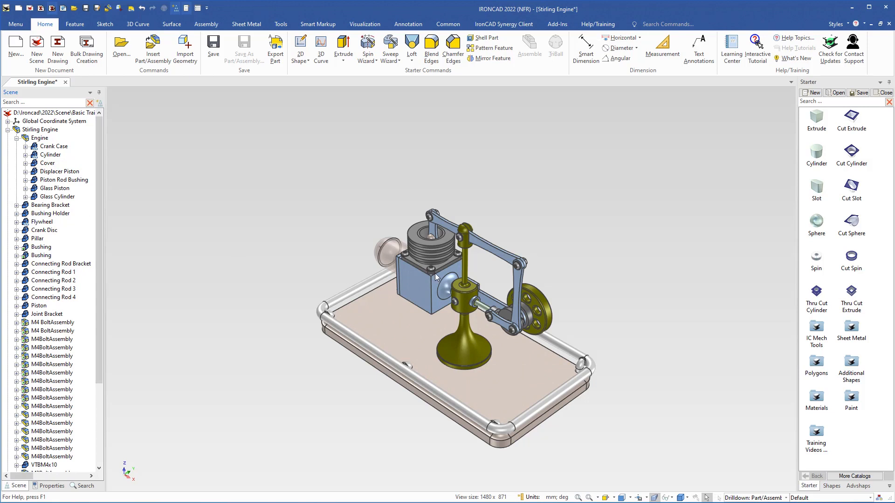
- Assemble the eight M4BoltAssembly items, four on the cylinder flange and four around the glass cylinder, into a temporary assembly
scroll(437, 262, up, 8)
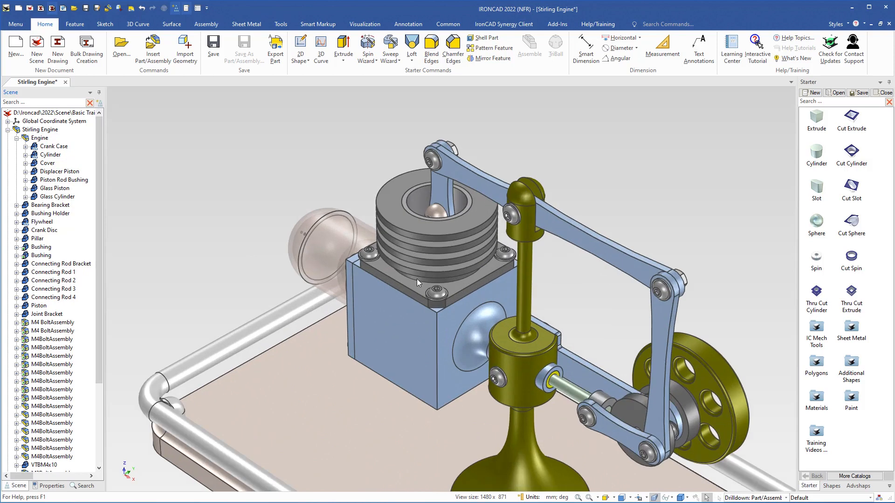
scroll(421, 304, up, 4)
click(446, 296)
click(447, 295)
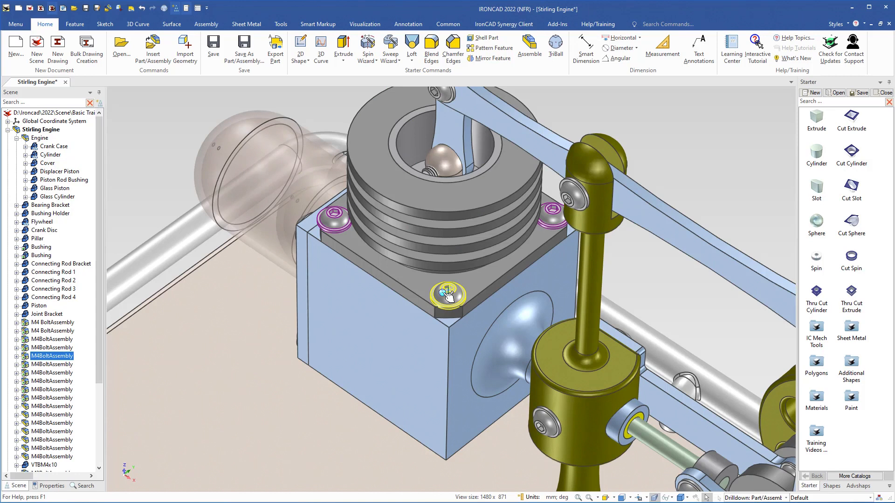
shift+click(343, 220)
shift+click(544, 221)
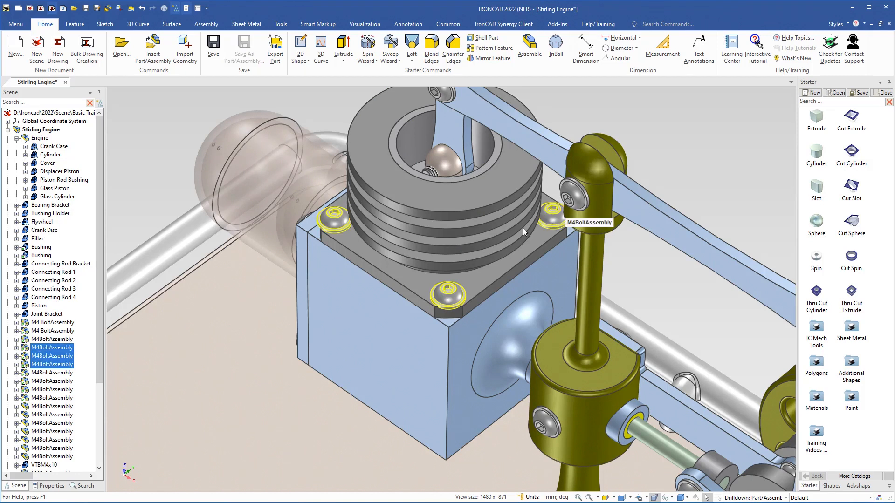
middle_drag(523, 231, 419, 227)
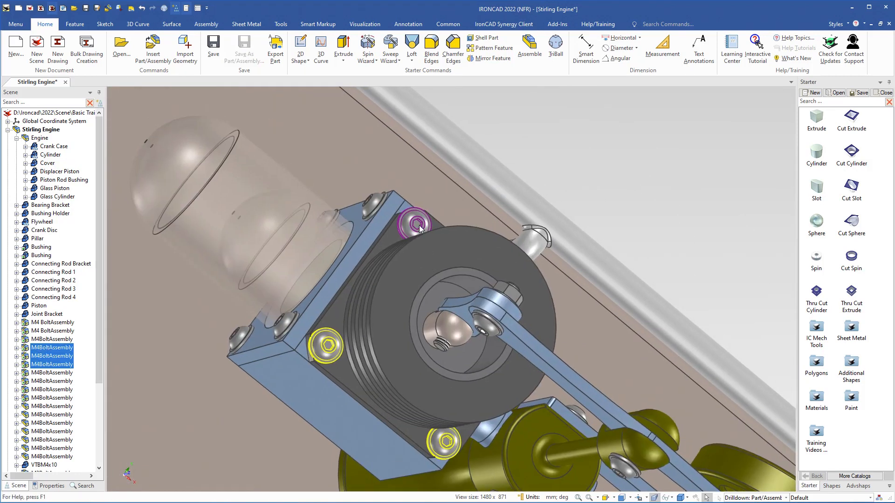
shift+click(420, 226)
shift+click(286, 321)
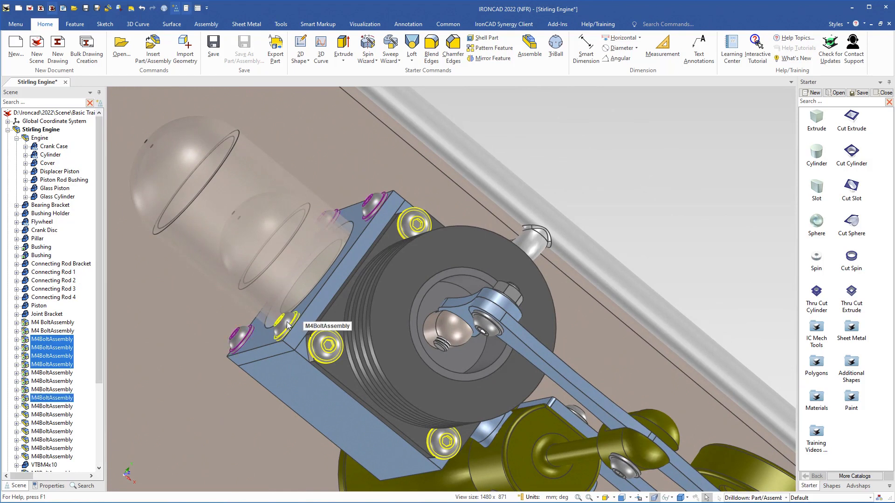
shift+click(242, 333)
middle_drag(380, 203, 443, 236)
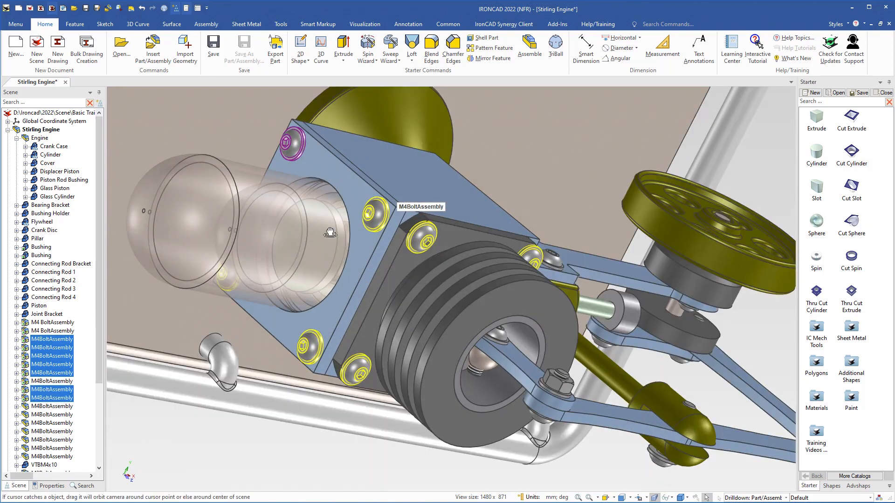
shift+click(291, 143)
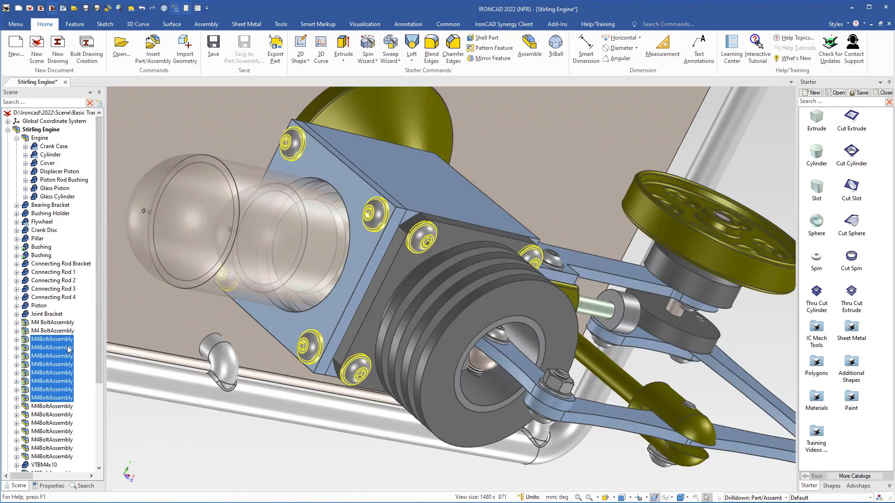
right_click(49, 371)
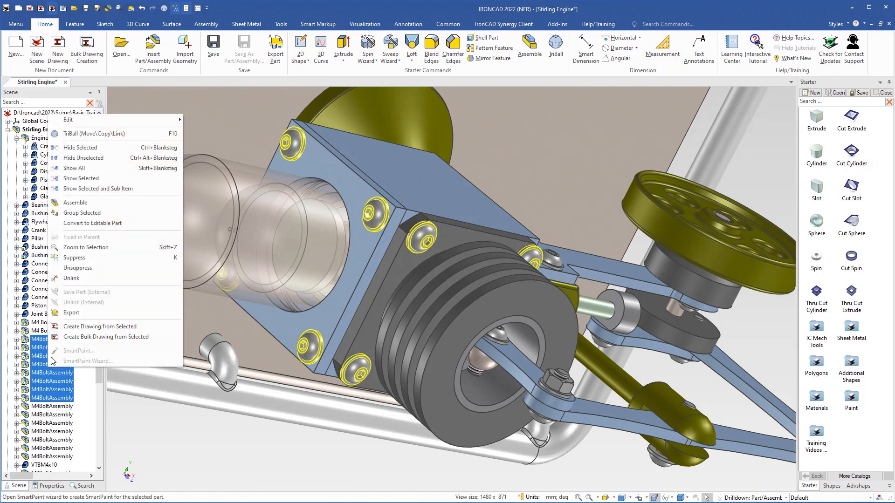
click(76, 202)
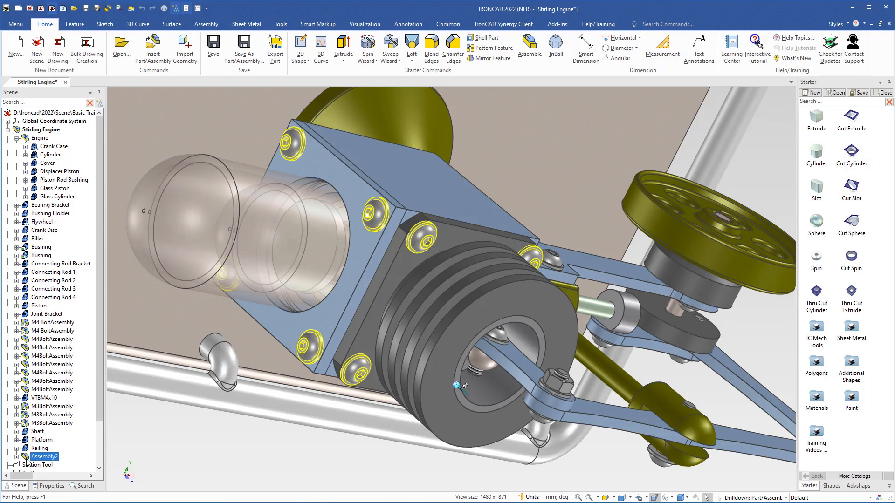
- Move the bolts' temporary assembly into the Engine assembly and disassemble it there
drag(27, 462, 27, 139)
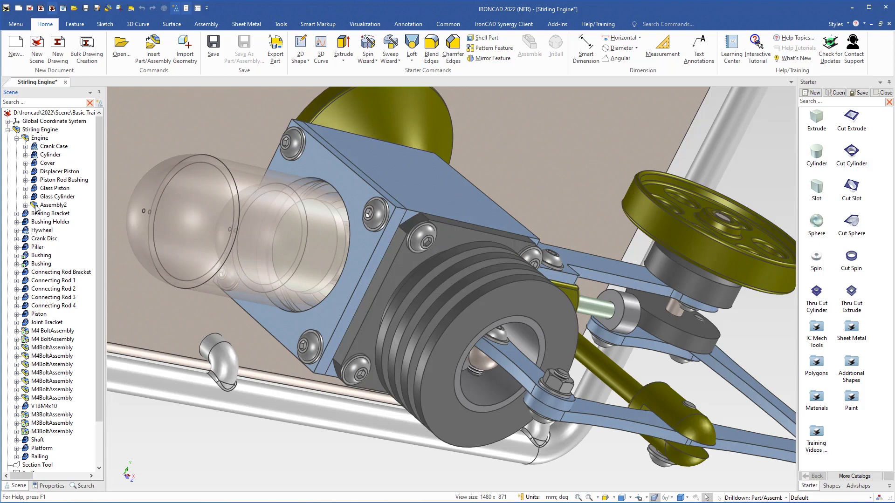
click(36, 205)
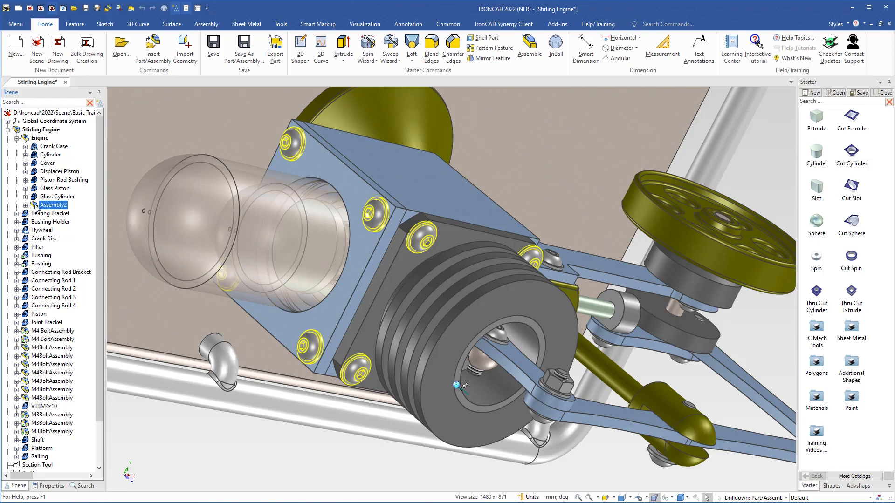
right_click(36, 206)
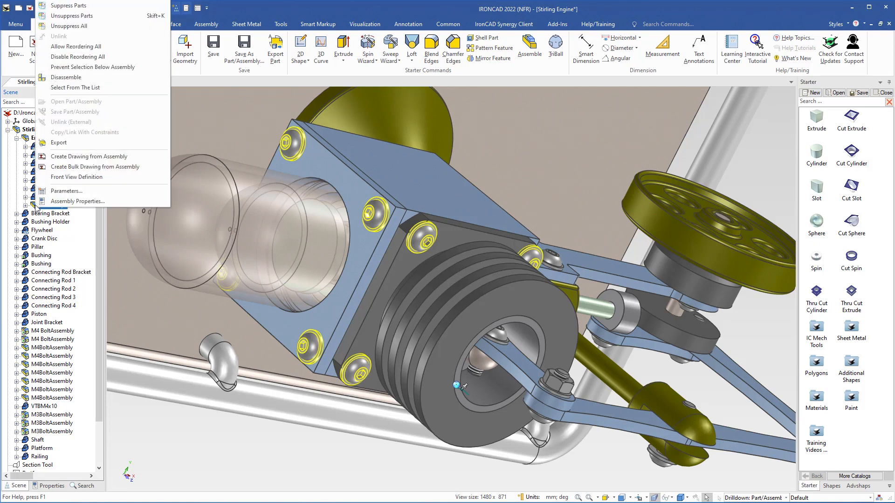
click(57, 77)
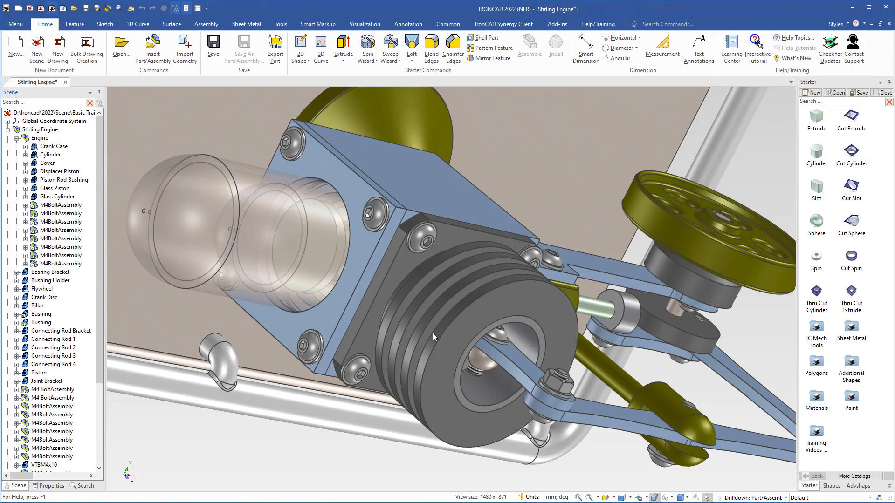
- Fit the whole model in view and highlight the Engine assembly to check which parts it contains
middle_drag(432, 337, 400, 199)
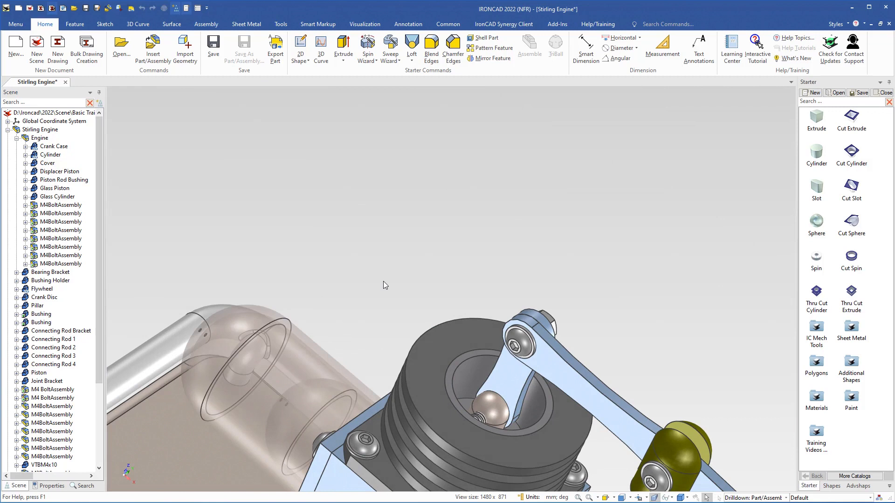
middle_drag(383, 281, 383, 281)
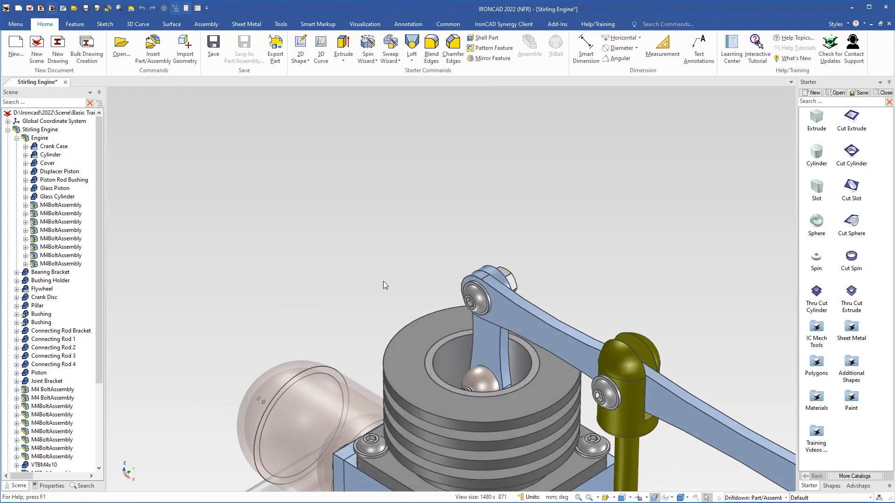
key(F8)
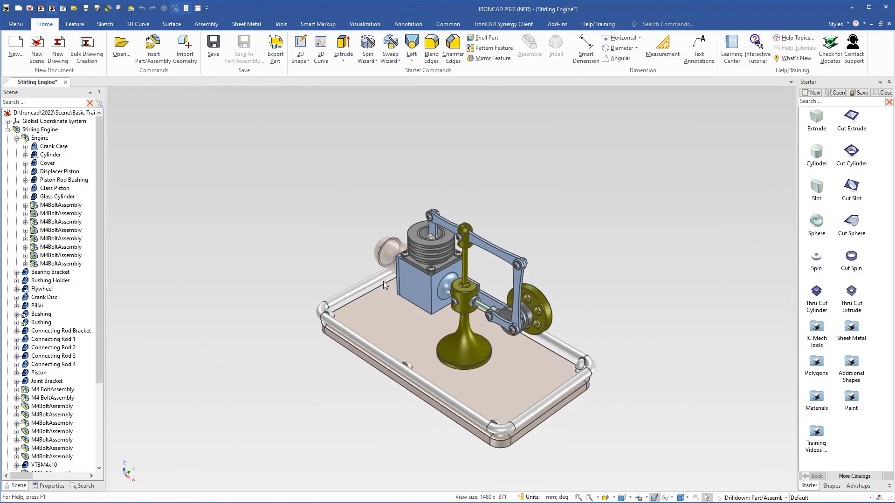
click(28, 139)
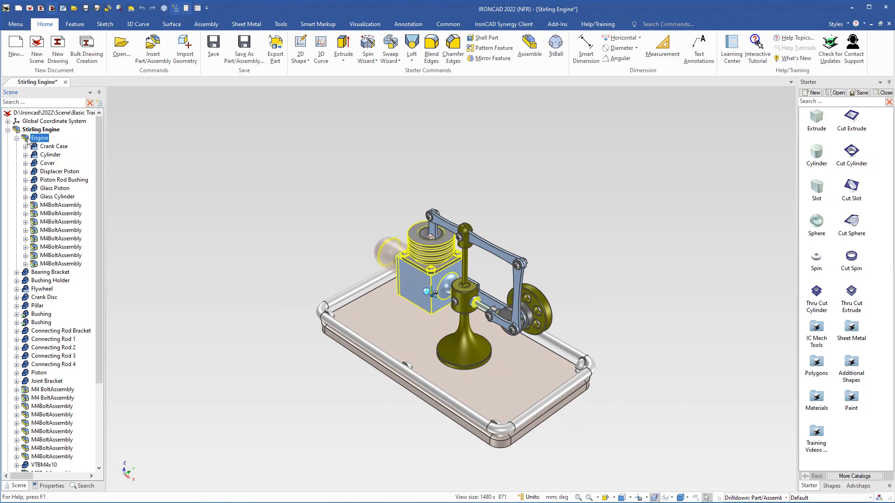
- Save the Engine assembly as an external file named Engine, linked to the current scene
click(245, 54)
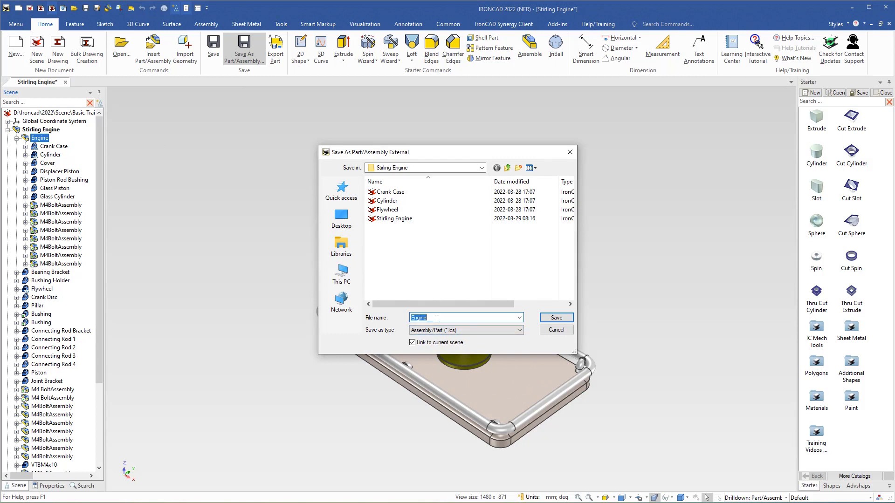
click(551, 320)
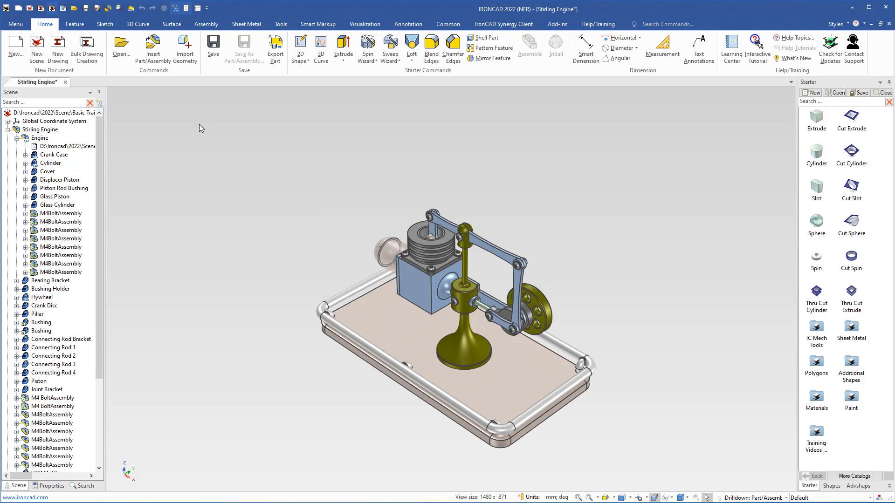
- Create a new drawing from the ISO A3 template and choose the Engine file as the model for its standard views
click(53, 9)
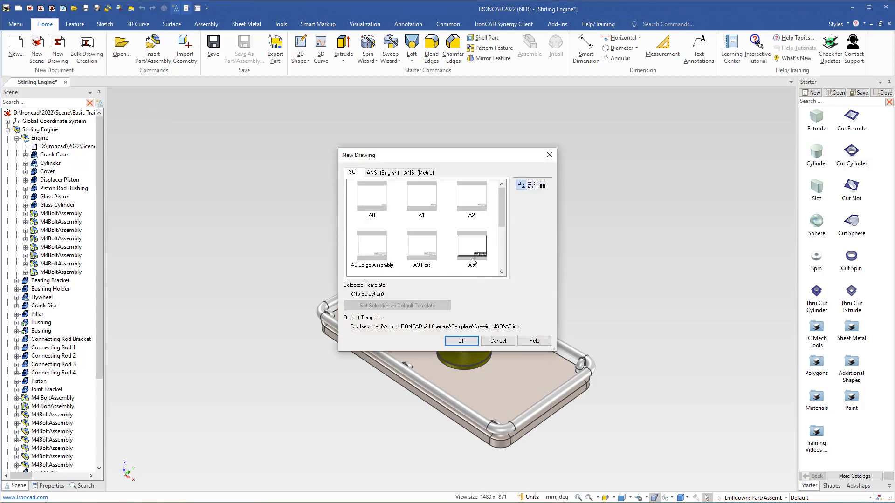
click(472, 256)
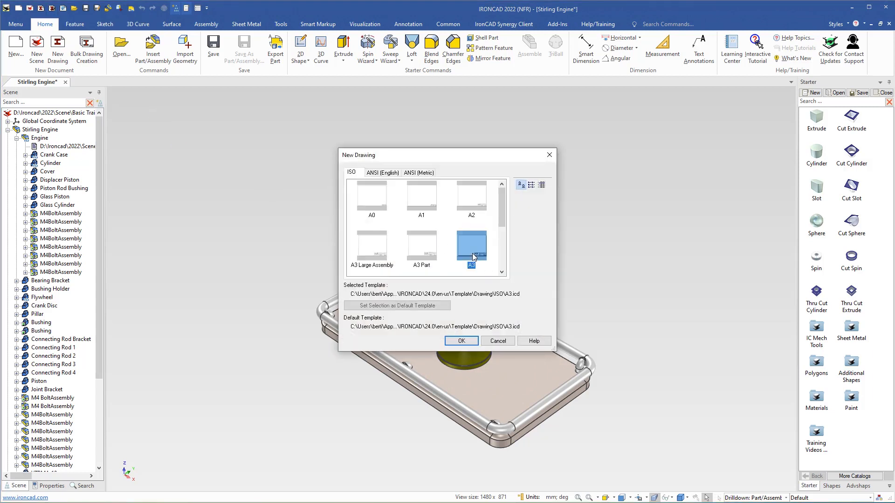
click(460, 341)
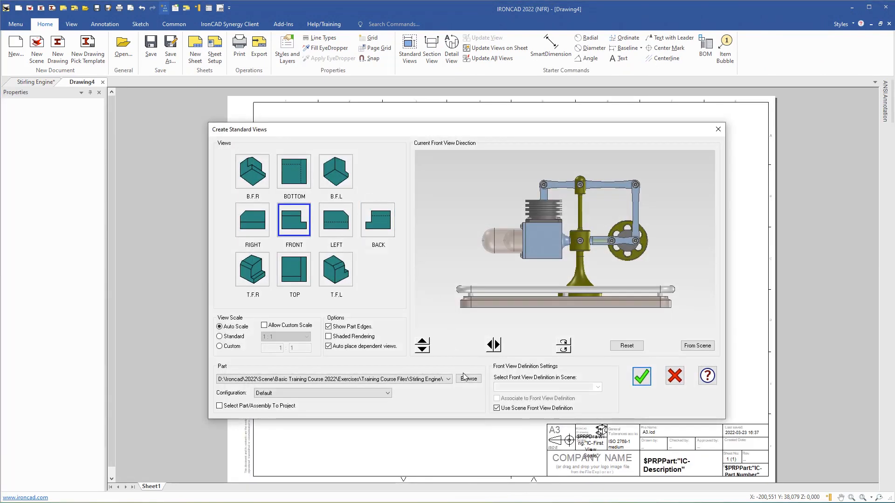
click(469, 380)
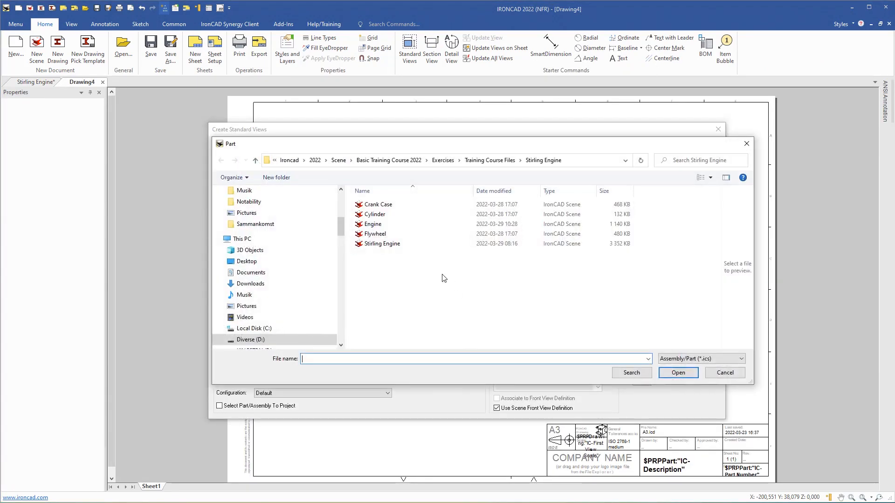
click(373, 224)
click(678, 373)
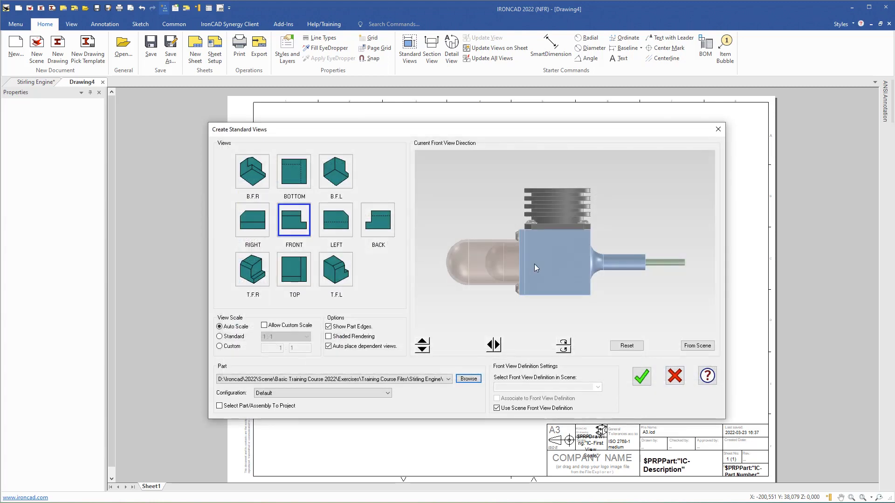
- Turn the front view direction to look down on the cylinder and create FRONT and B.F.L. views at standard scale 1:1
click(422, 350)
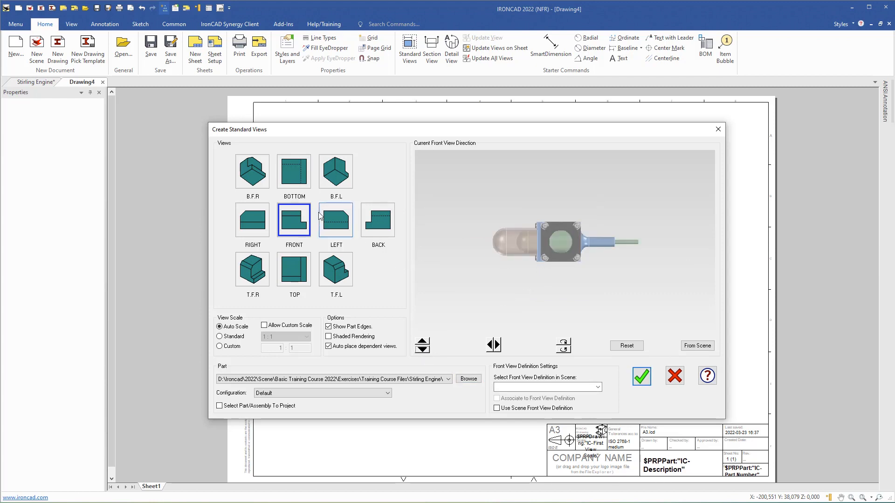
click(337, 177)
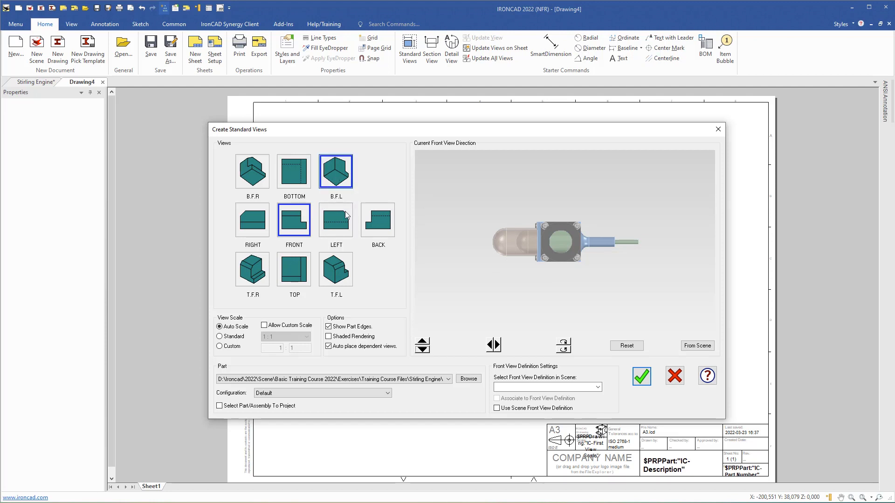
click(219, 336)
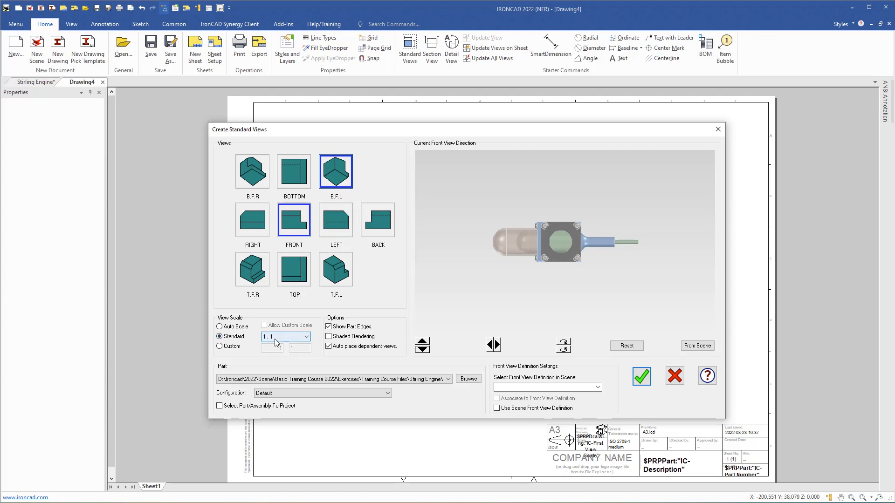
click(642, 378)
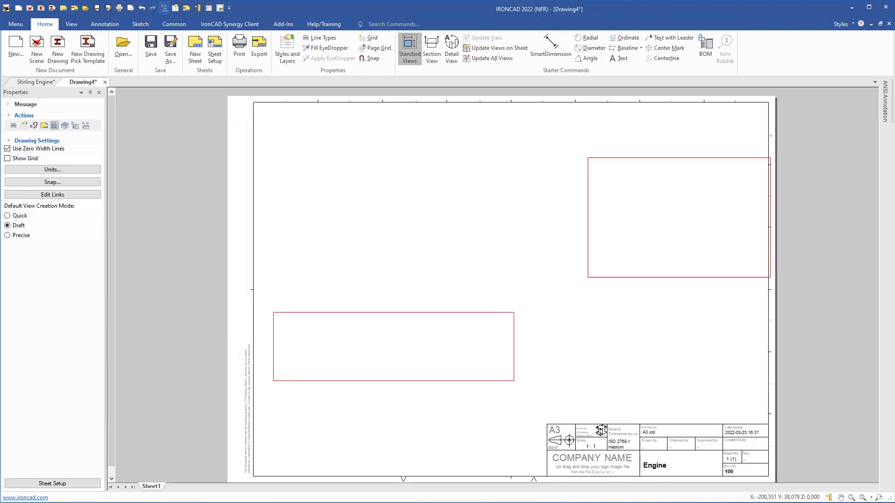
- Move the B.F.L. isometric view up and inwards so it lies inside the sheet frame
click(490, 290)
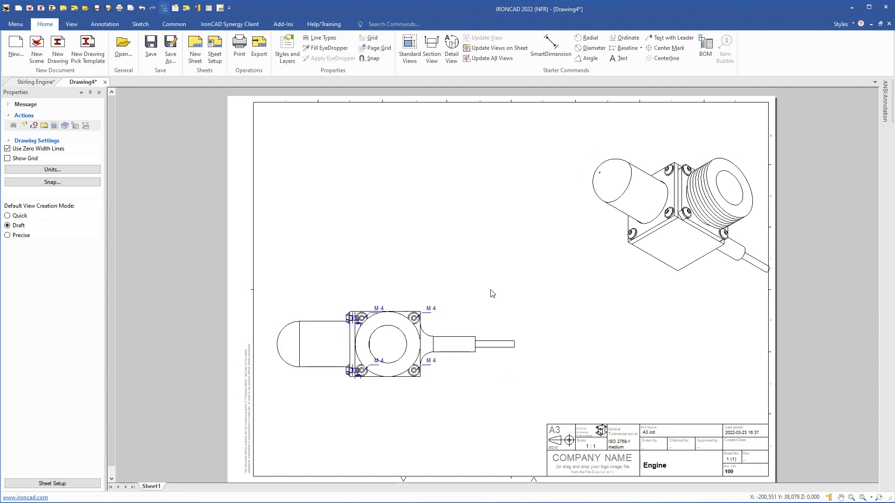
click(694, 215)
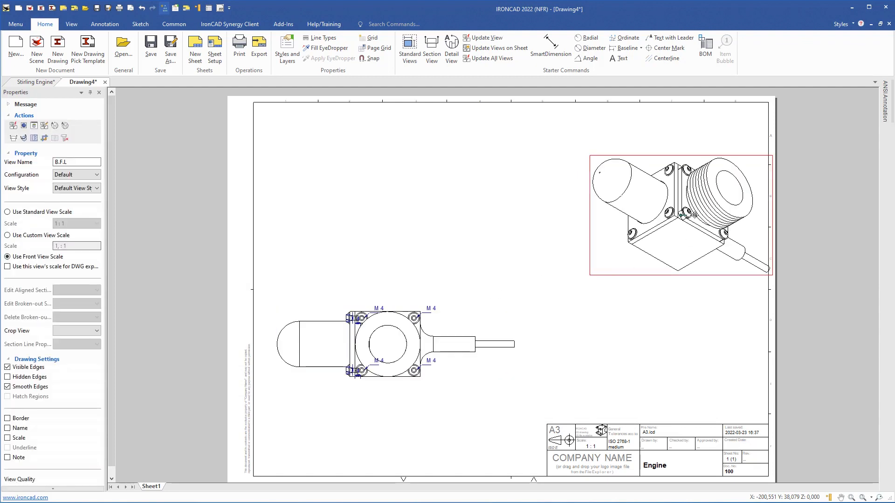
mouse_move(694, 216)
mouse_down()
mouse_move(661, 197)
mouse_move(666, 187)
mouse_up()
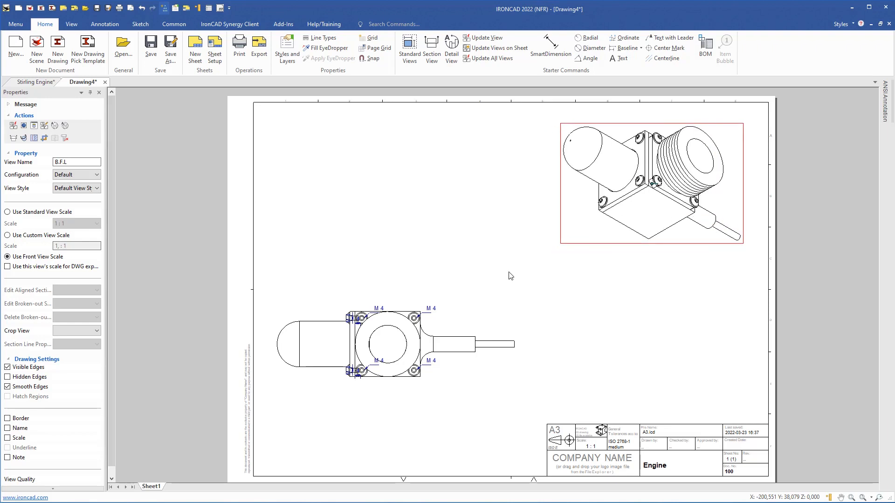
- Hide the M4 thread annotations in the front view
click(403, 351)
scroll(403, 347, up, 2)
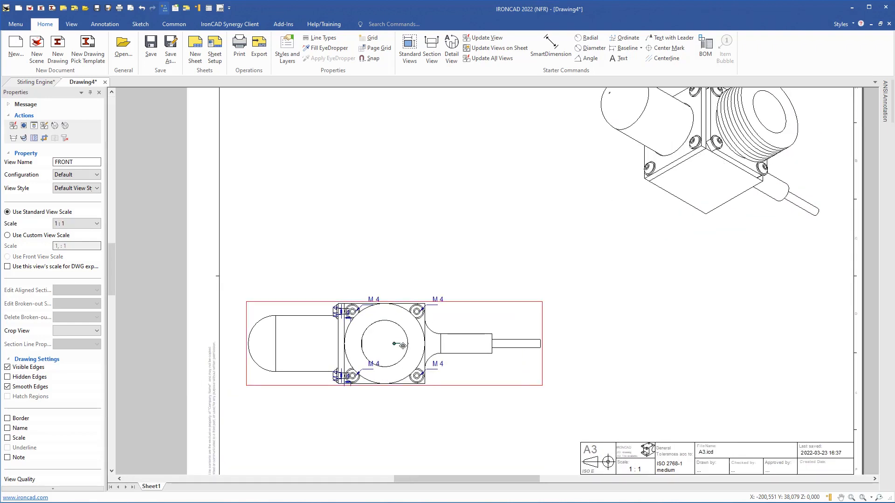
scroll(403, 344, up, 1)
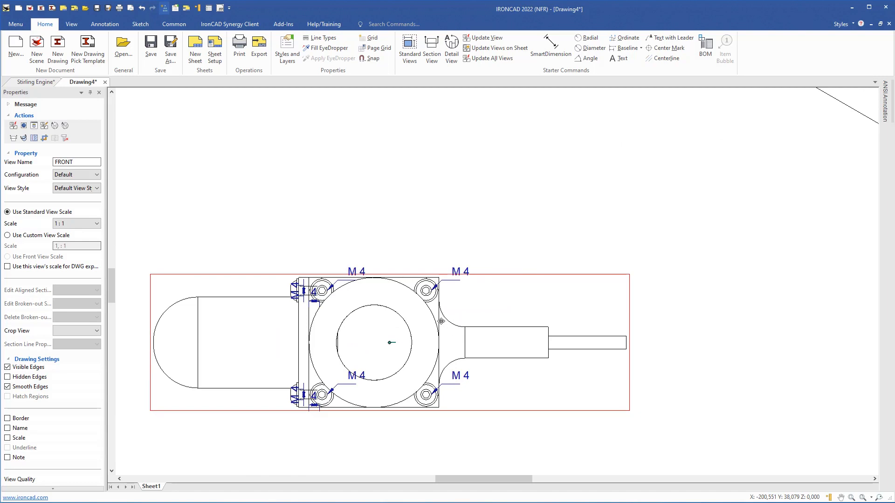
right_click(389, 328)
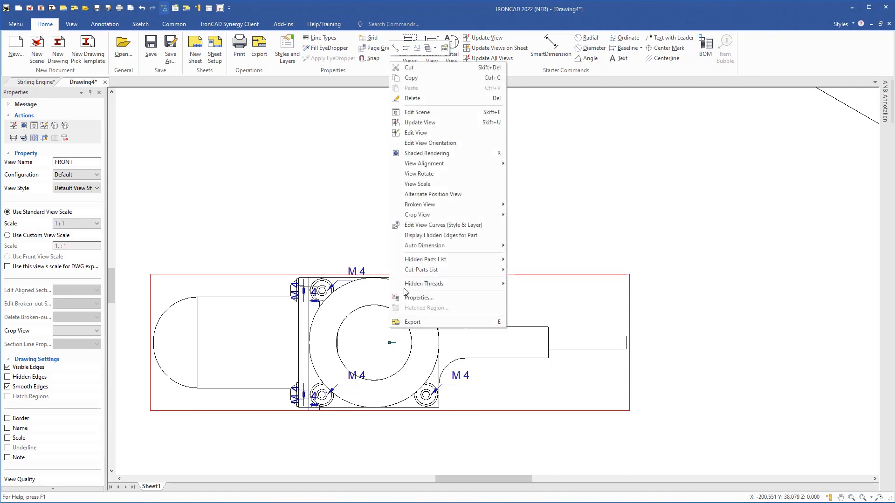
mouse_move(448, 284)
click(529, 305)
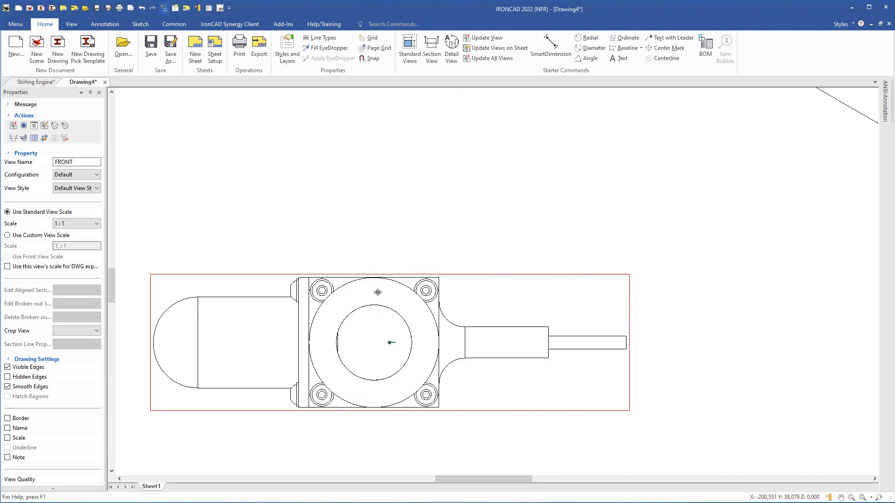
- Define horizontal section line A through the front view's centre, with both ends extended outwards beyond the engine
click(431, 49)
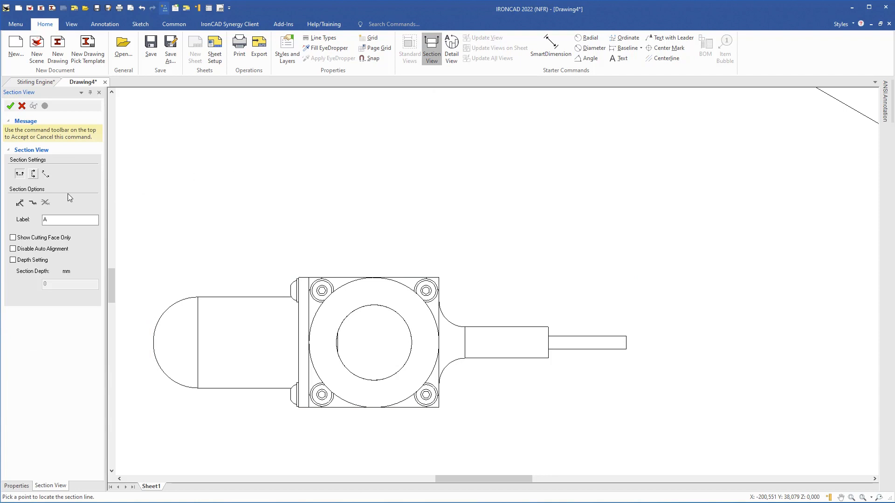
click(20, 176)
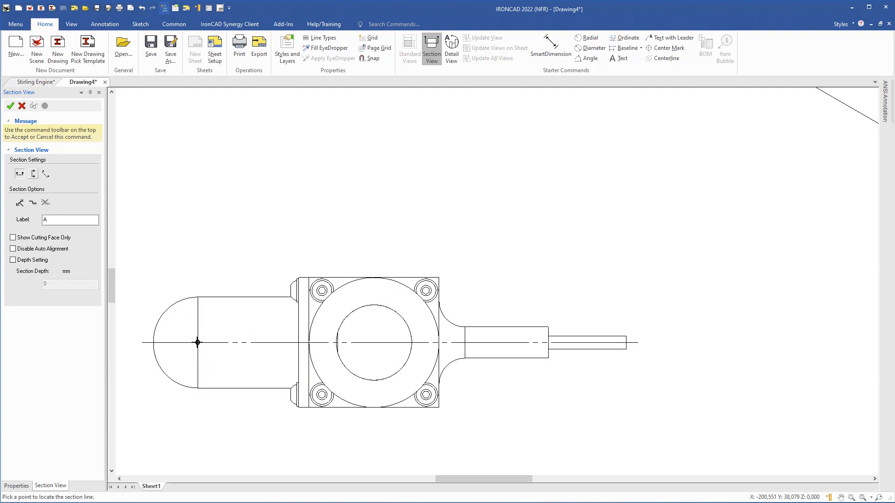
click(197, 343)
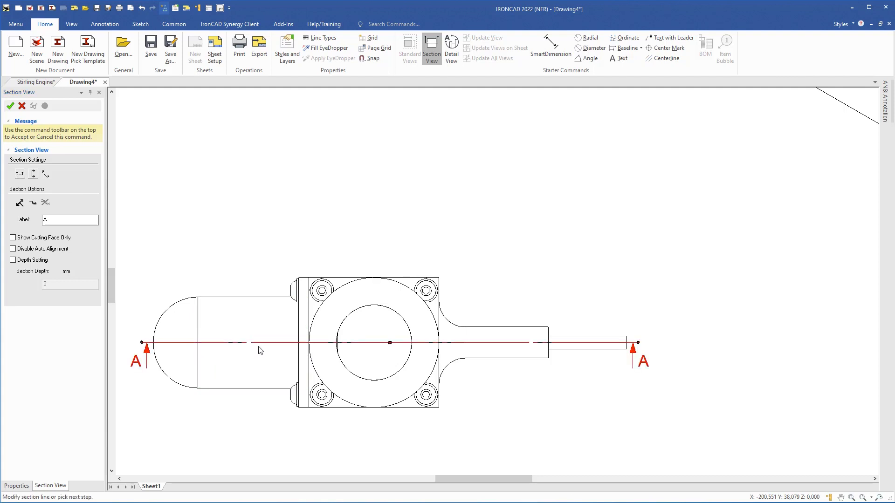
drag(274, 321, 249, 321)
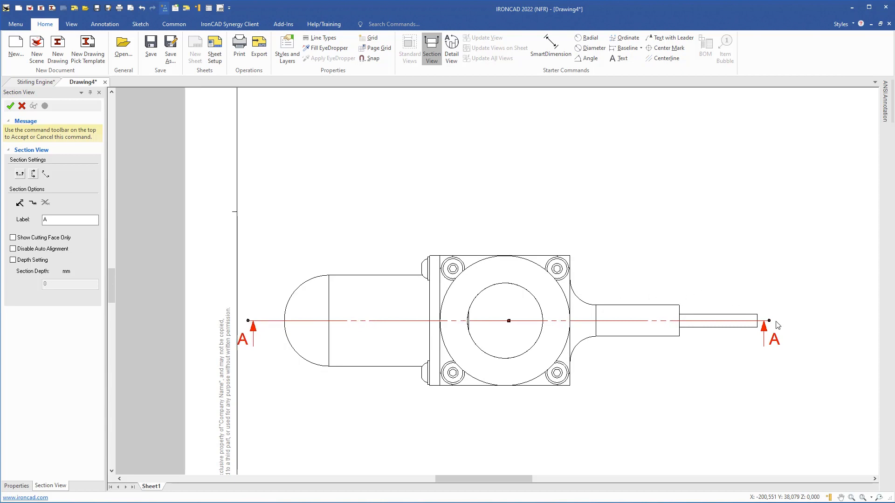
drag(770, 320, 798, 320)
click(10, 106)
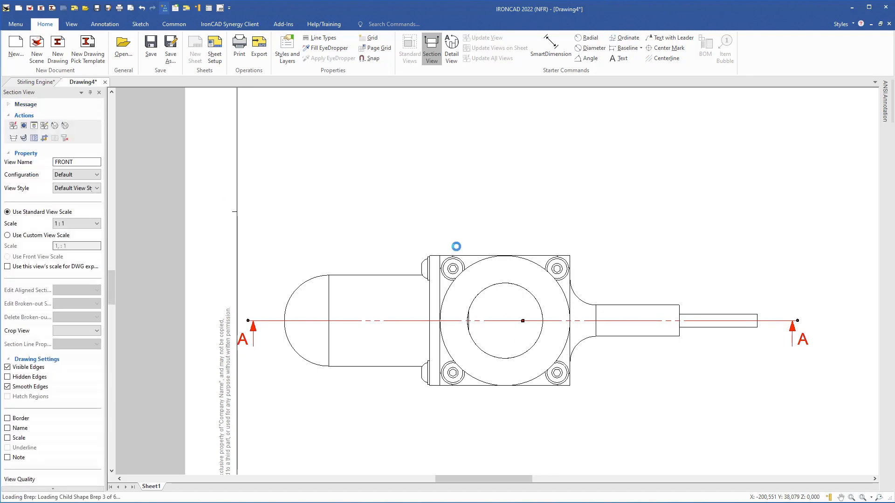
- Place section view A above the front view and shift the aligned views slightly to the right on the sheet
middle_drag(449, 207, 460, 352)
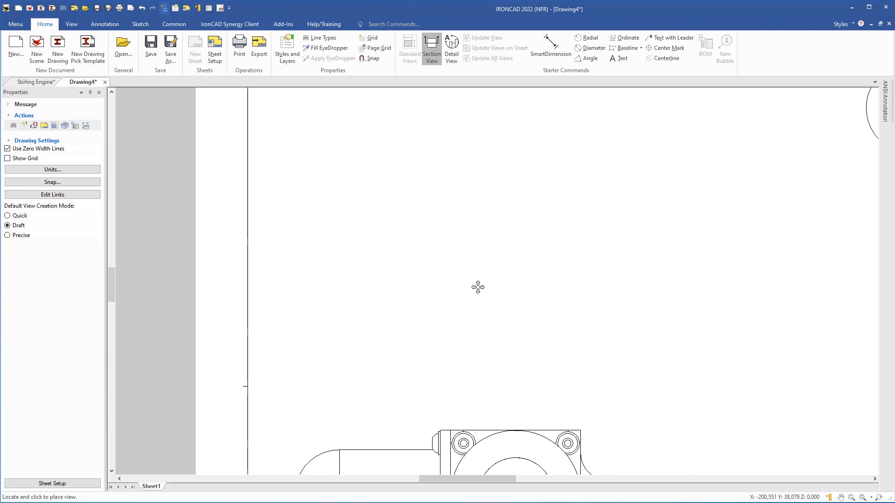
scroll(471, 259, down, 3)
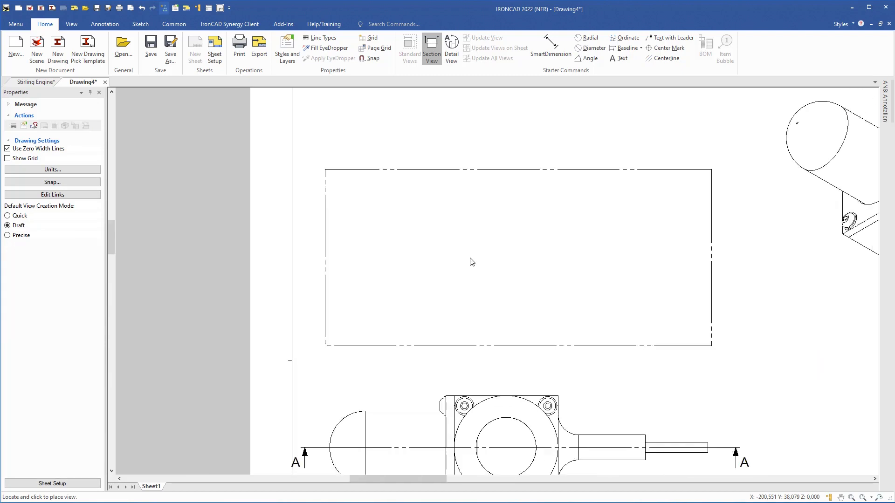
click(474, 233)
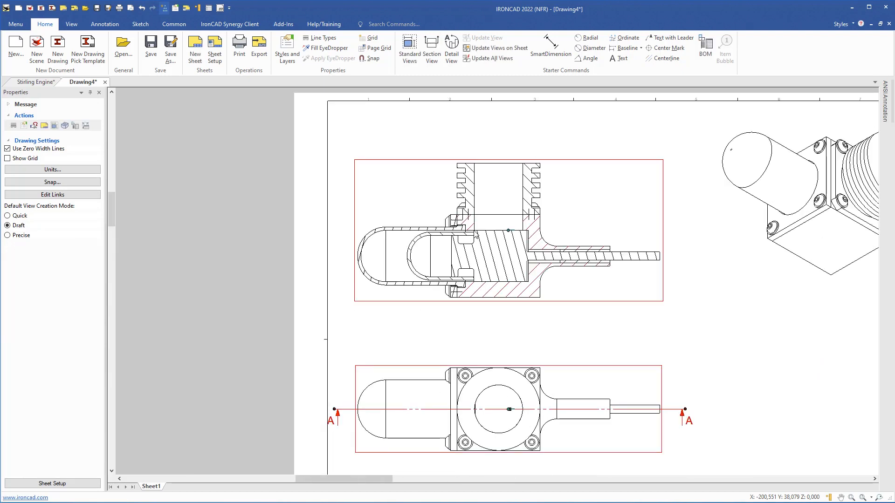
click(488, 426)
drag(482, 432, 494, 431)
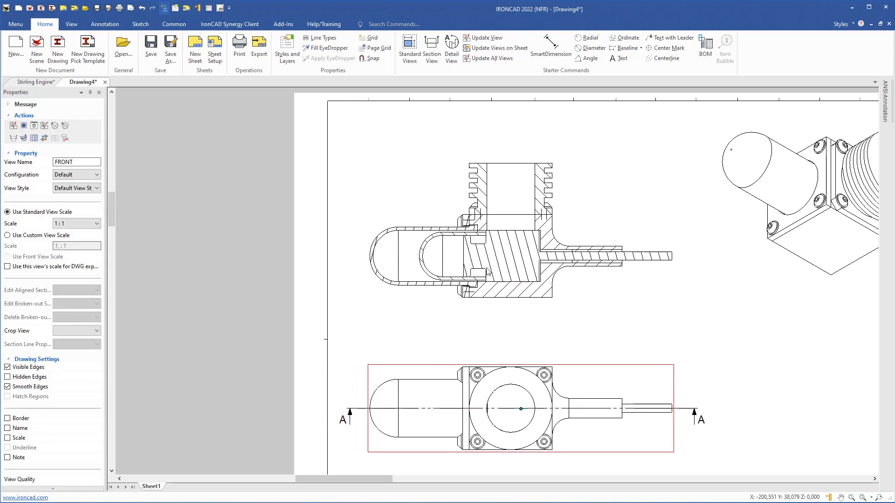
- Hide the bolt threads in section view A
scroll(516, 248, up, 3)
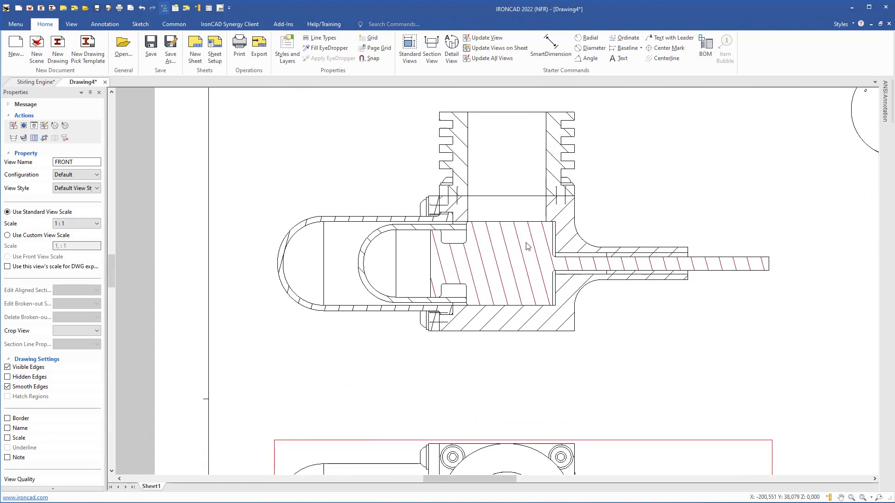
click(508, 211)
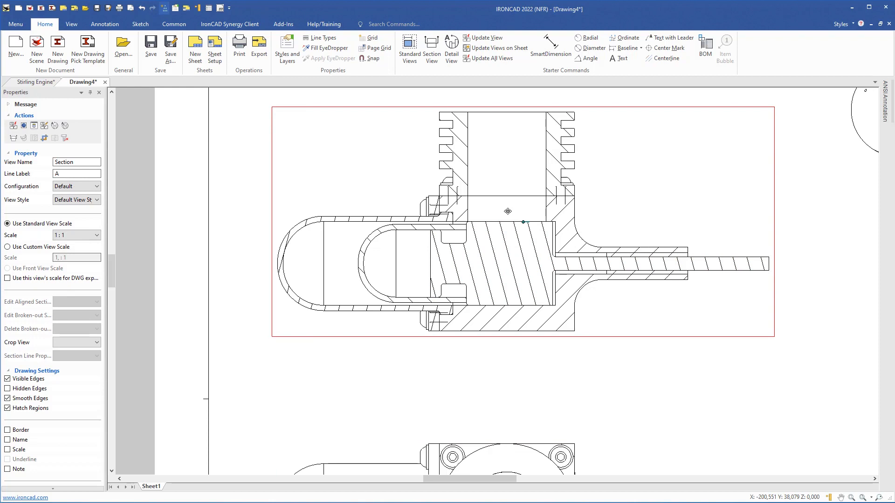
right_click(507, 211)
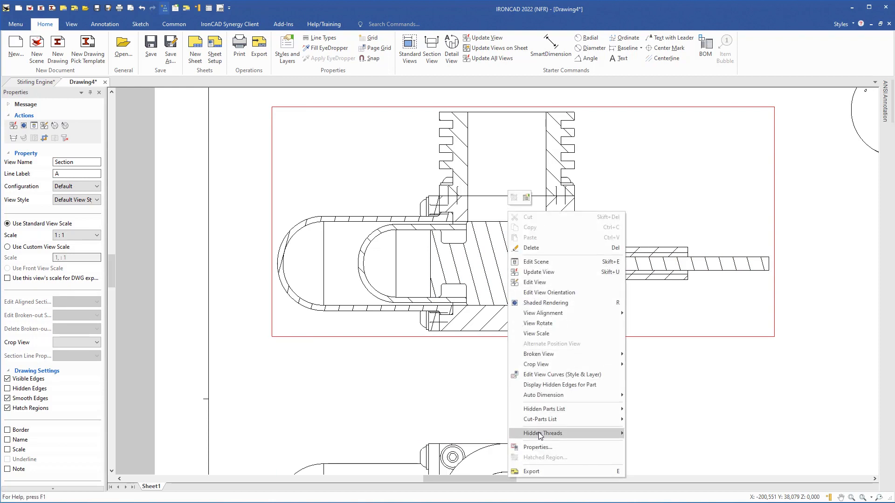
mouse_move(538, 432)
click(646, 454)
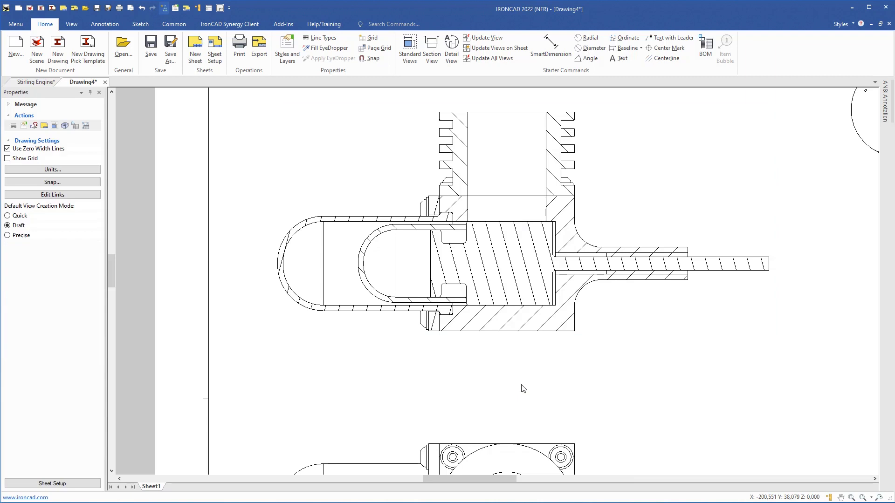
- Rotate the isometric view to vertical by a block edge so the finned cylinder points up, and shift the view slightly right and down
scroll(523, 388, down, 3)
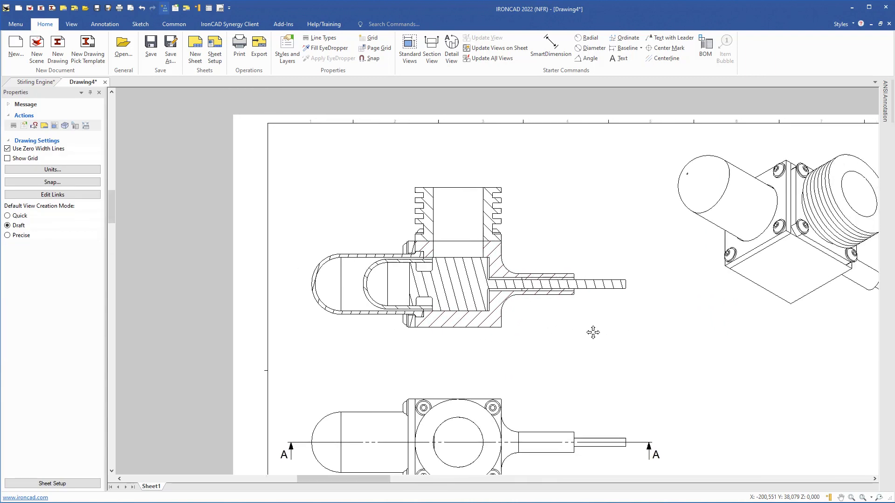
middle_drag(593, 332, 464, 378)
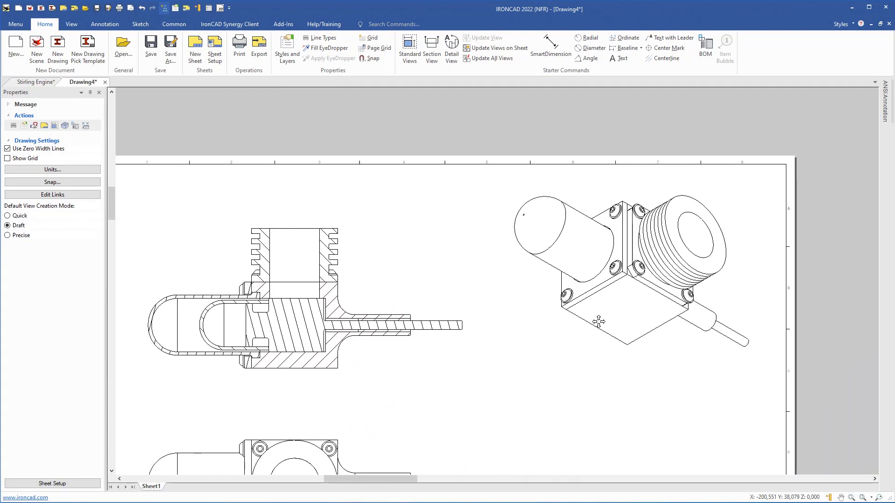
click(637, 287)
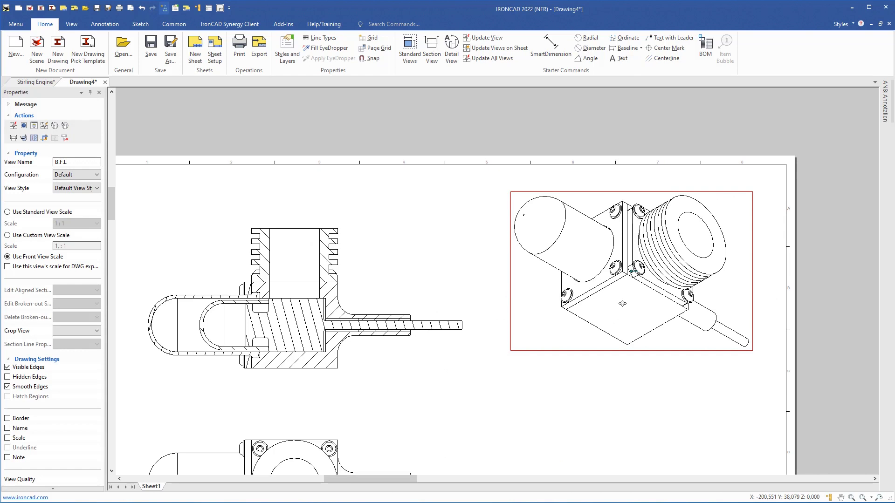
right_click(618, 308)
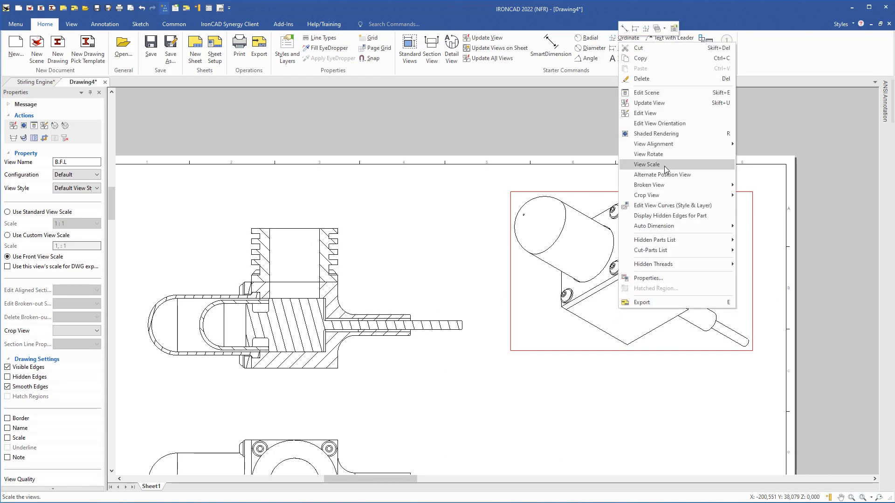
click(648, 155)
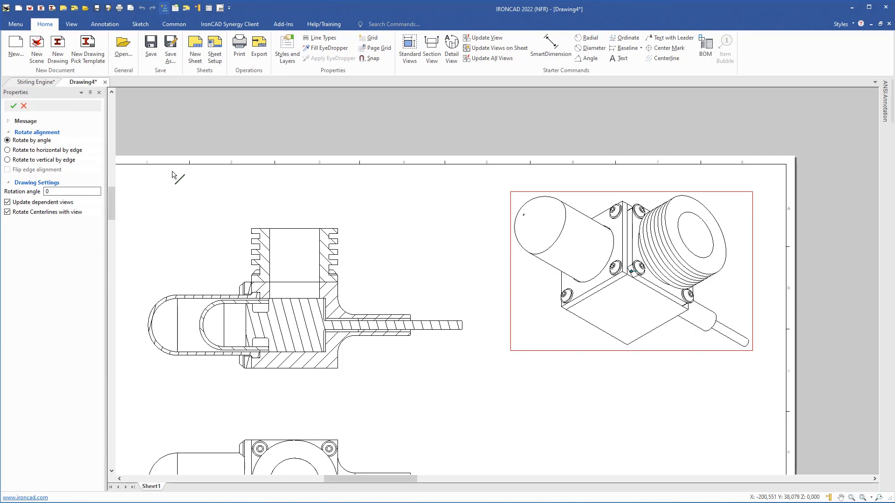
click(7, 160)
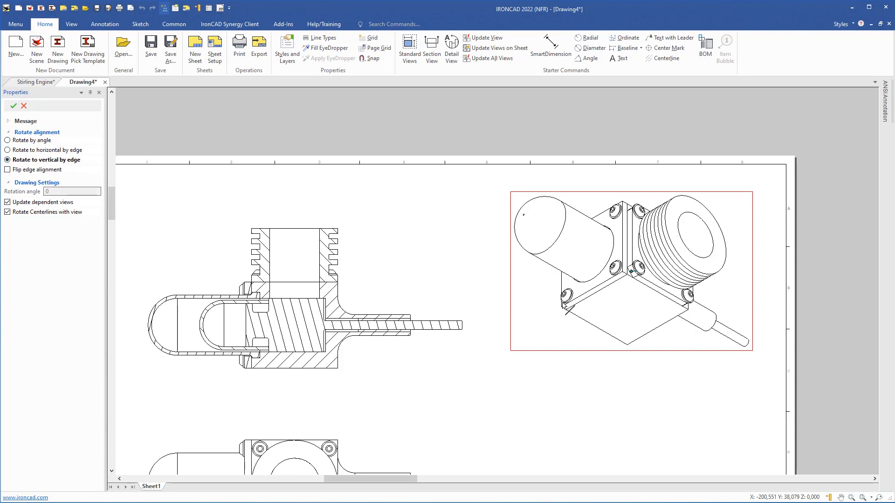
click(672, 324)
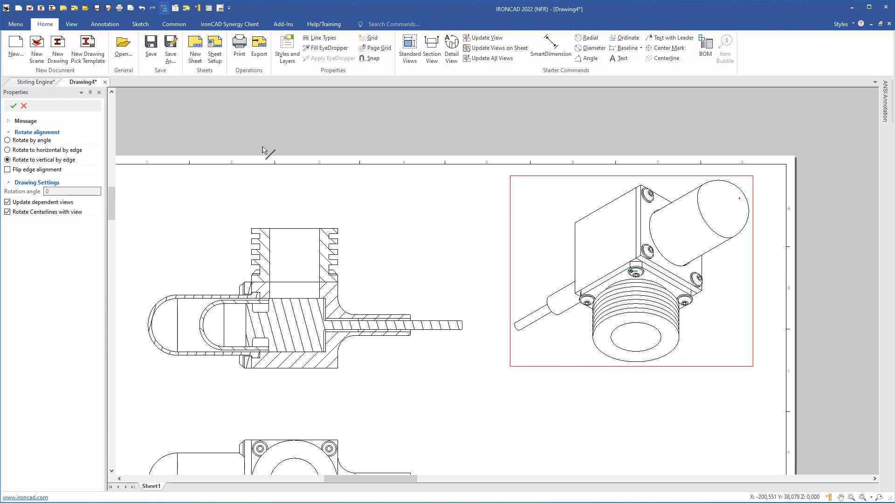
click(142, 8)
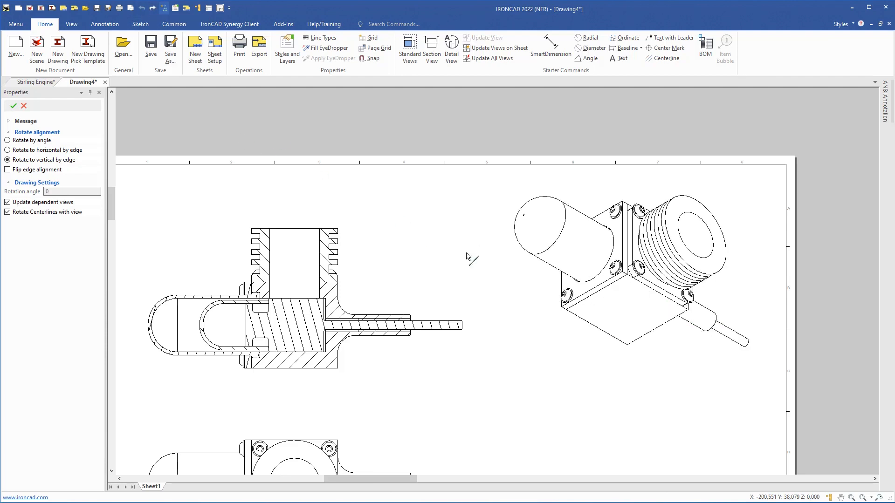
click(614, 287)
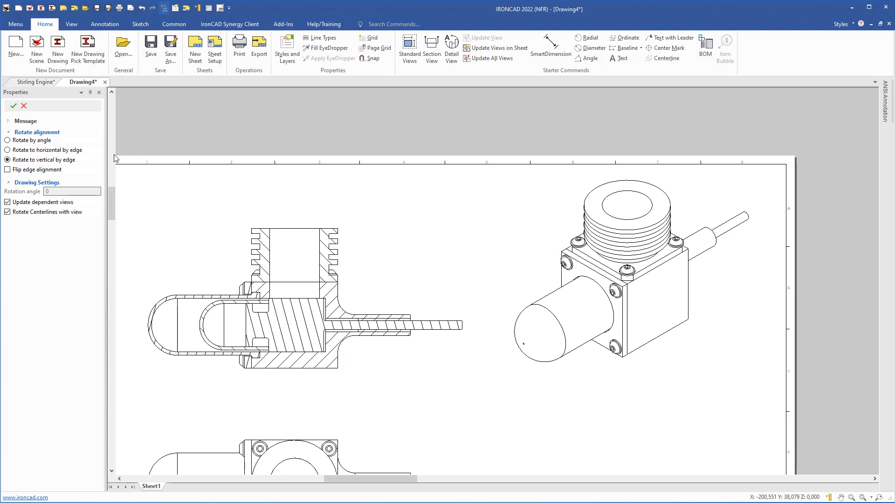
click(14, 107)
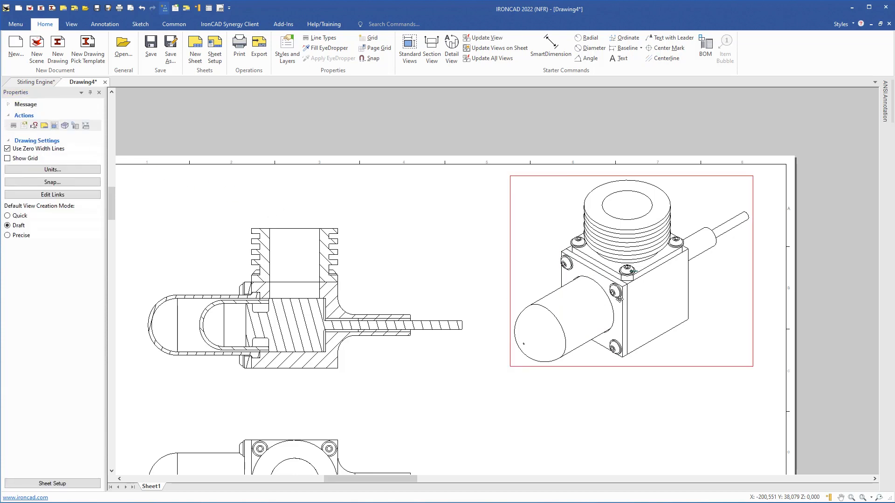
drag(619, 299, 640, 306)
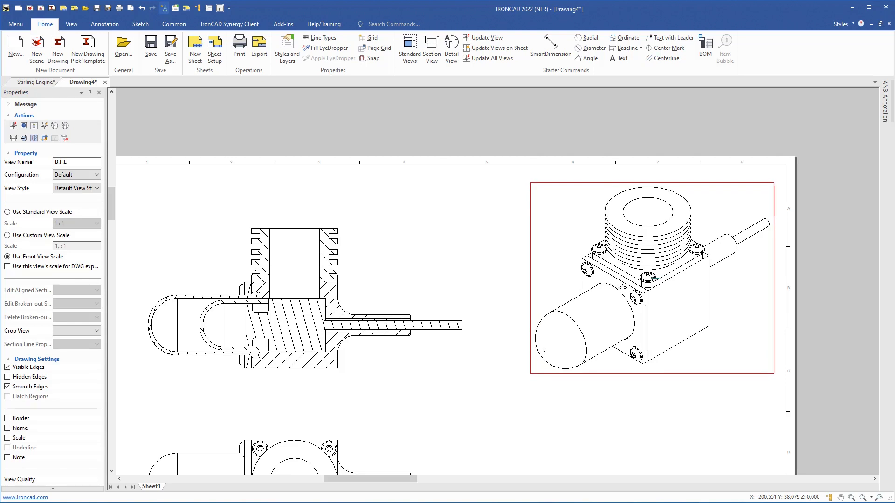
- Turn on shaded rendering for the isometric view and set its view quality to Quick
click(24, 127)
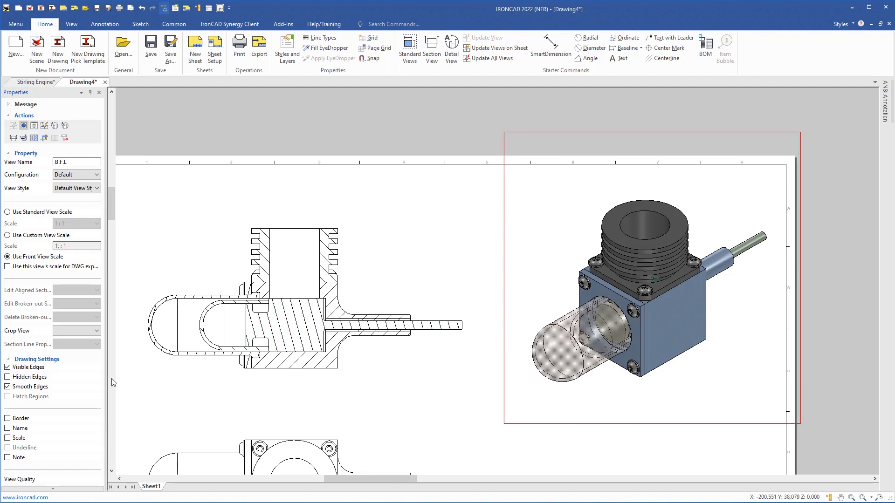
scroll(83, 395, down, 3)
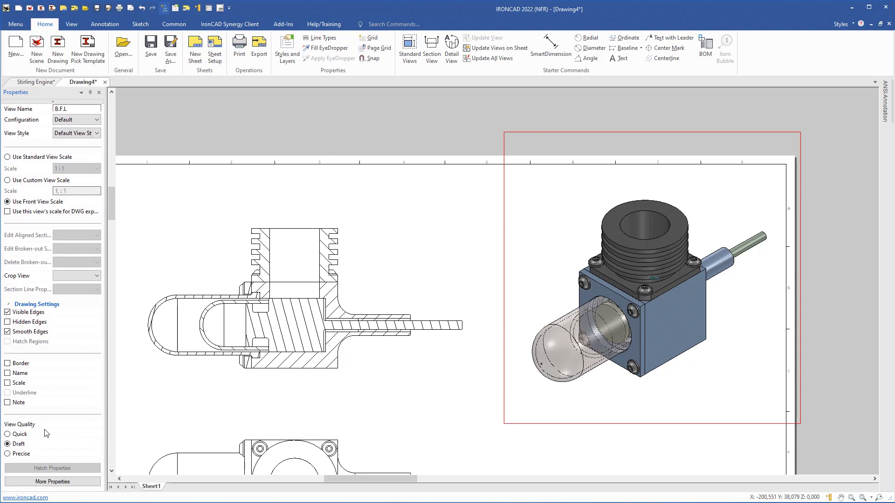
click(8, 454)
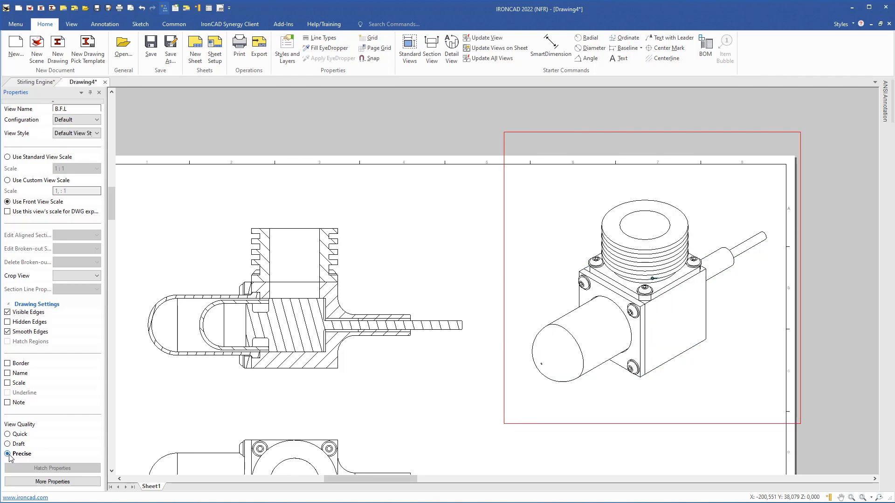
click(7, 444)
click(7, 435)
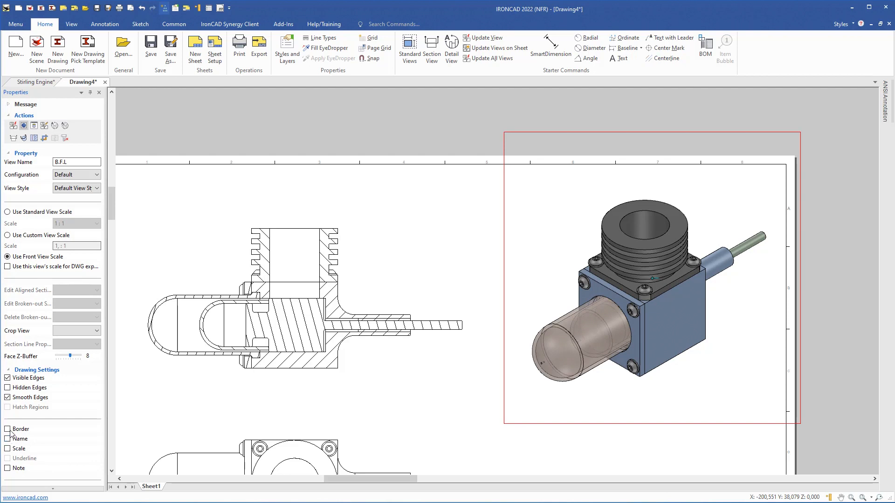
scroll(20, 421, down, 3)
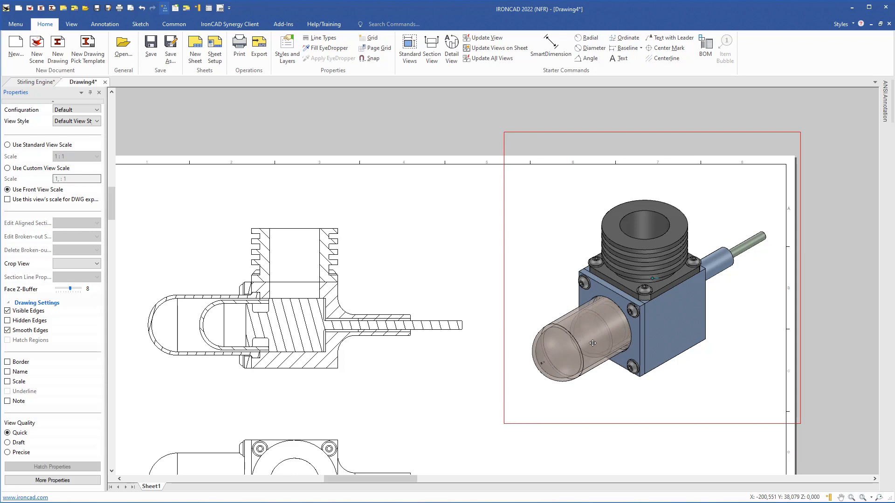
click(432, 399)
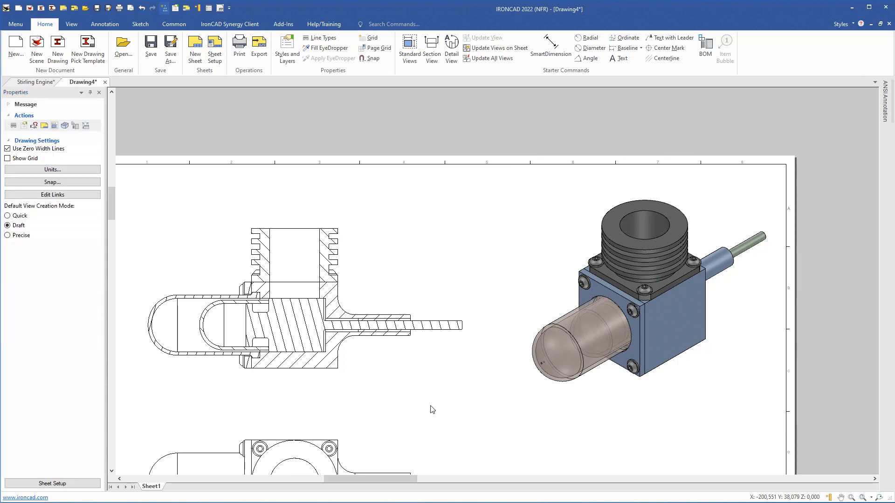
- Create a bill of materials from the Assembly template, associated with the front view, and place it flush on top of the title block
mouse_move(435, 404)
middle_down()
mouse_move(459, 387)
mouse_move(499, 307)
mouse_move(421, 313)
mouse_move(424, 285)
mouse_move(417, 267)
mouse_move(410, 273)
middle_up()
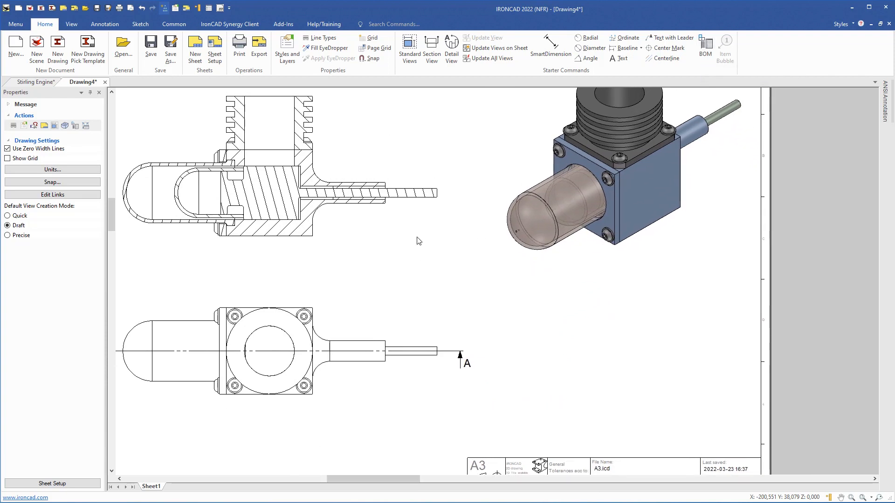
click(310, 338)
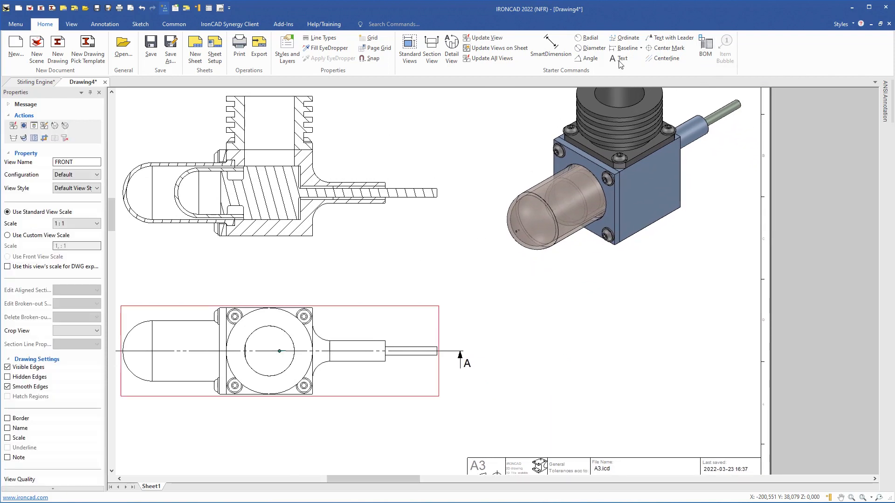
click(706, 46)
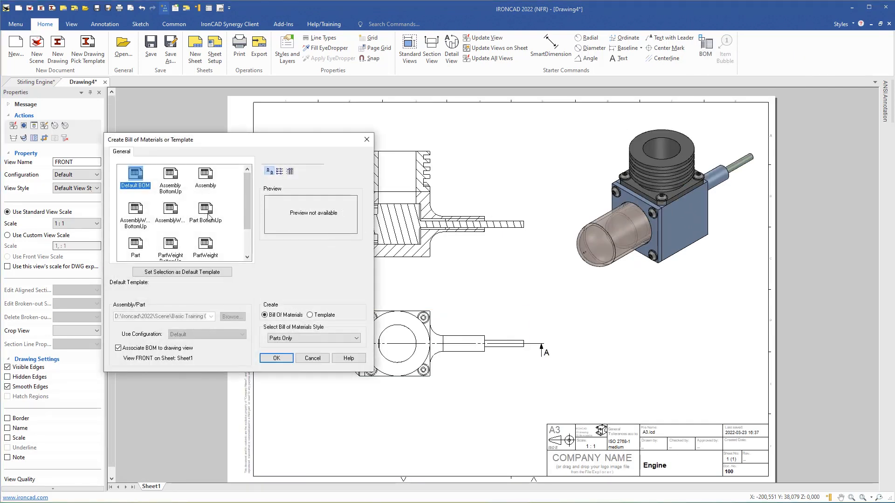
click(206, 178)
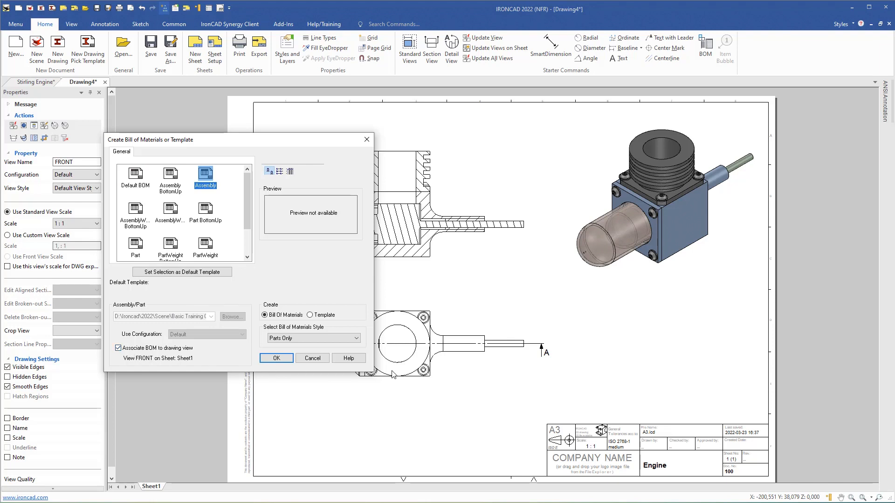
click(278, 360)
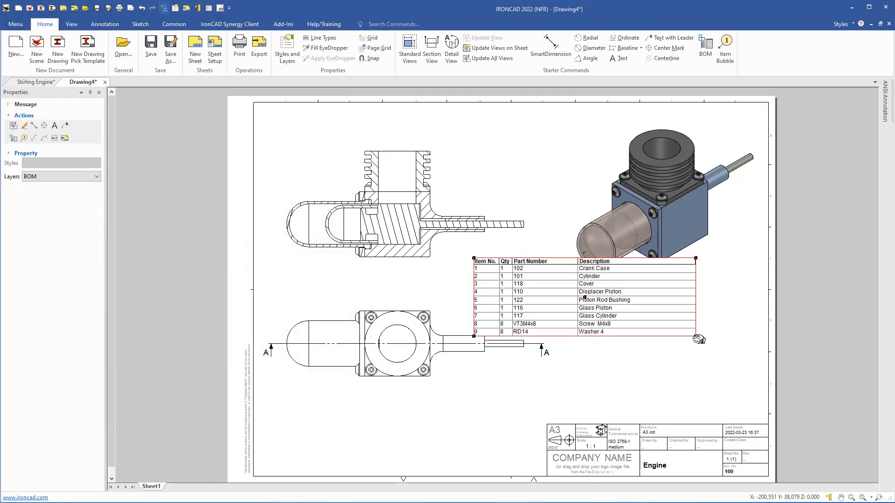
drag(696, 336, 768, 424)
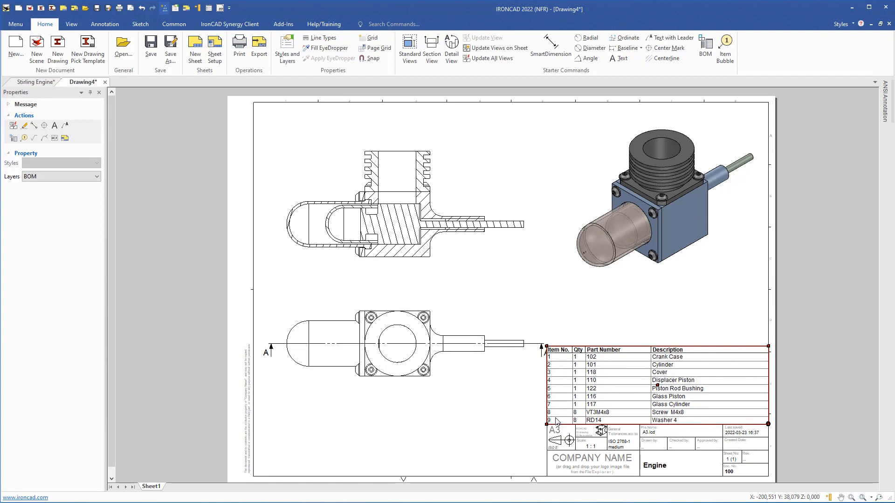
click(516, 412)
- Move the front view up clear of the bill of materials, and raise section view A slightly above it
click(432, 344)
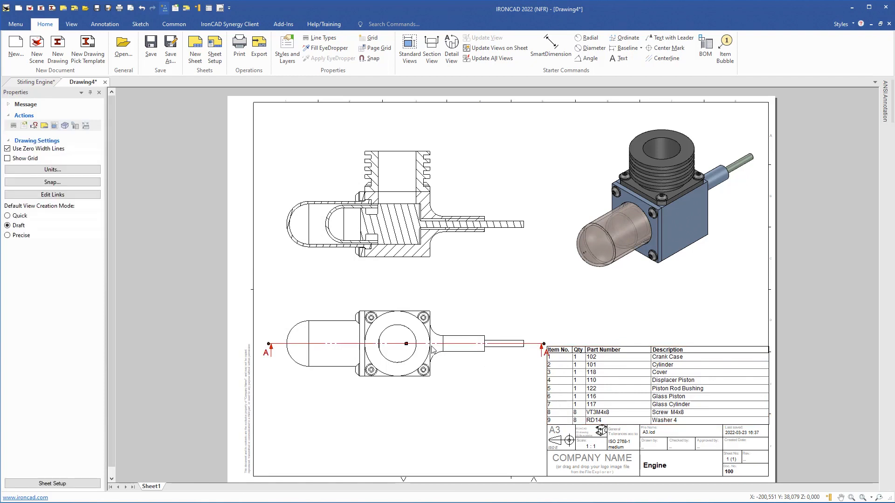
click(427, 357)
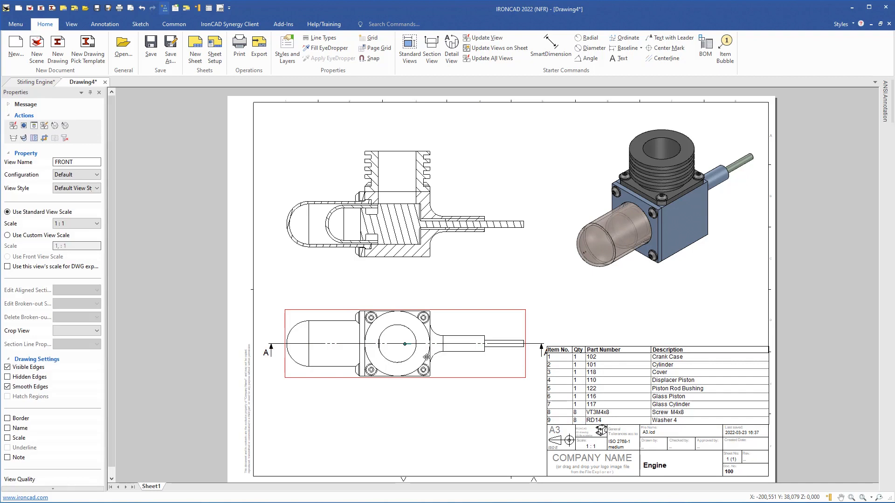
drag(426, 356, 428, 337)
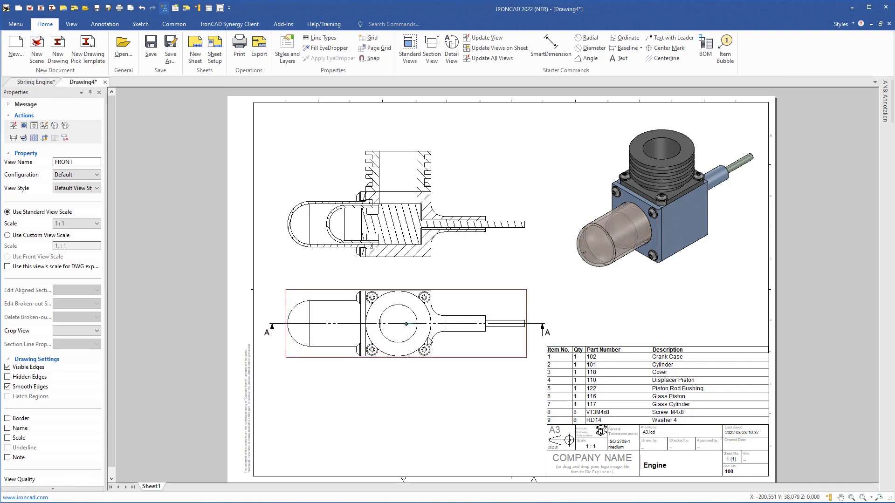
click(414, 240)
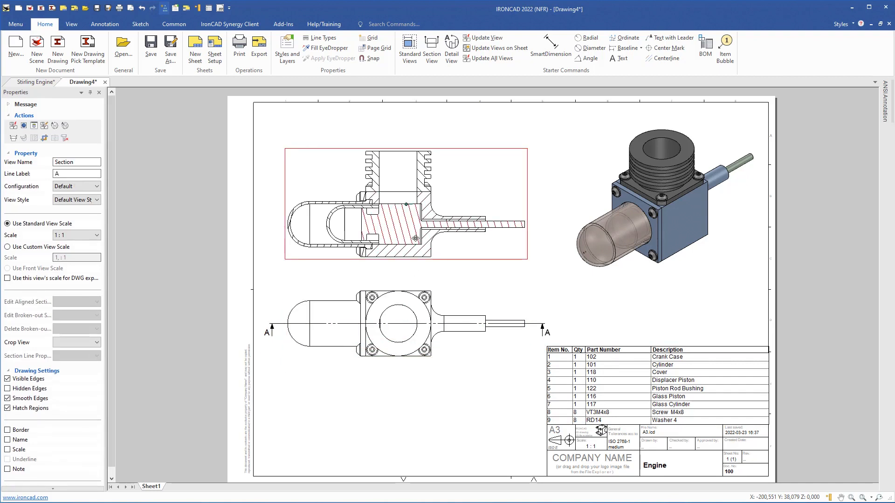
drag(415, 242, 420, 232)
click(549, 146)
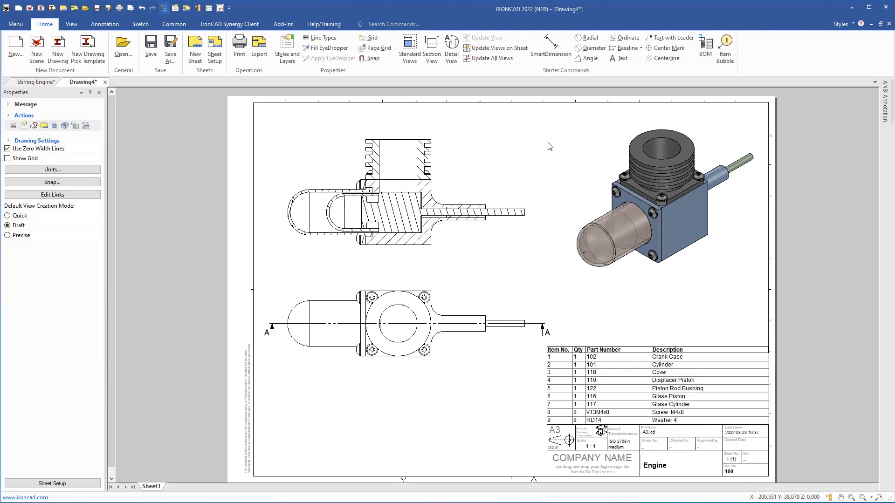
- Add item bubbles in section view A for the cylinder, the crank case and the displacer piston
click(725, 50)
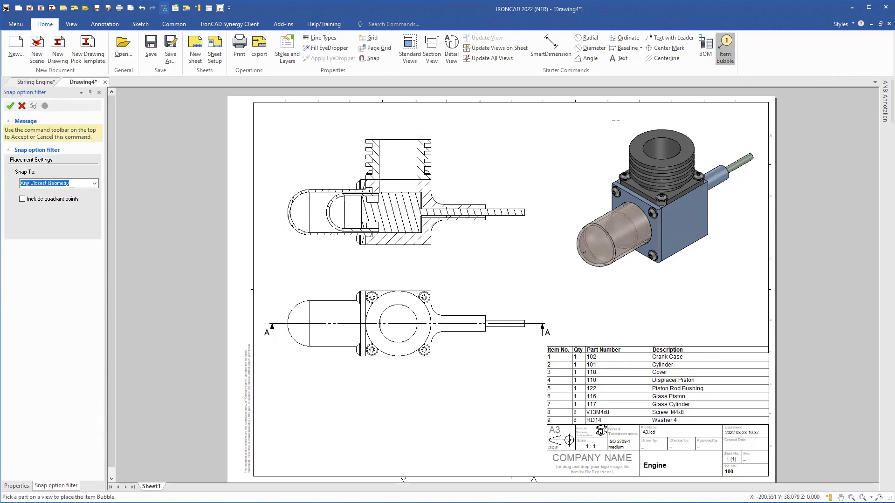
scroll(460, 183, up, 3)
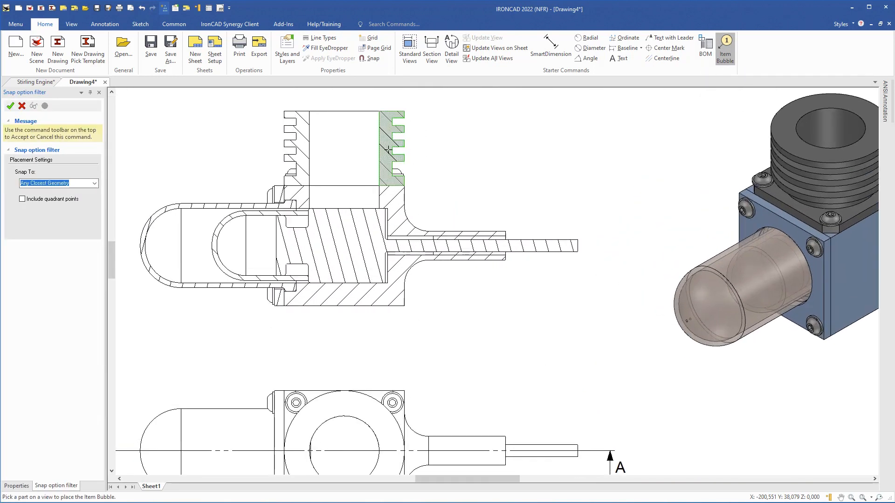
click(387, 150)
click(455, 122)
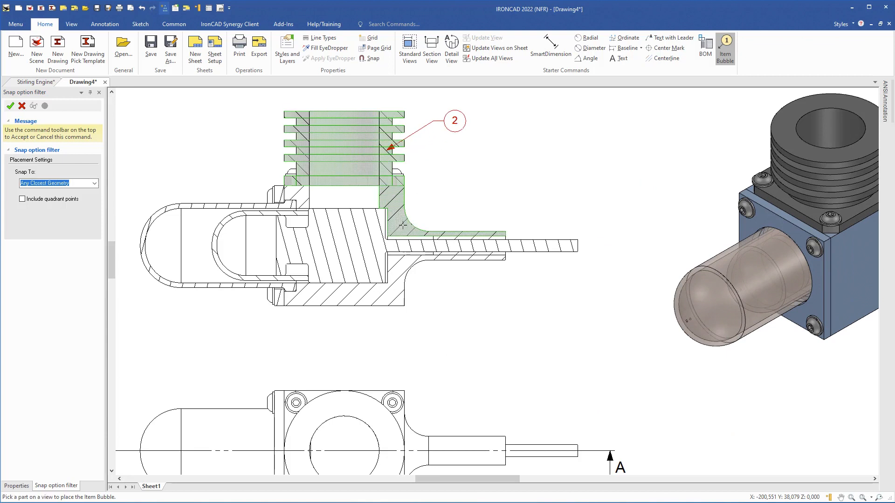
click(469, 189)
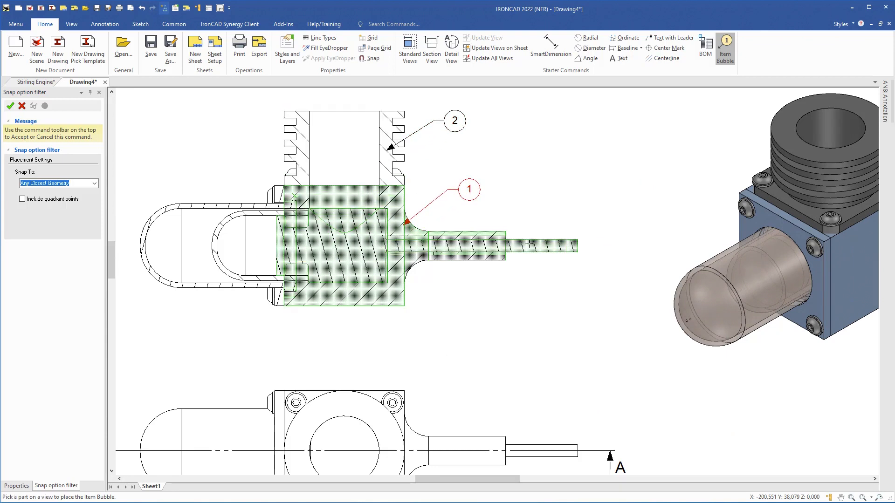
click(530, 244)
click(563, 200)
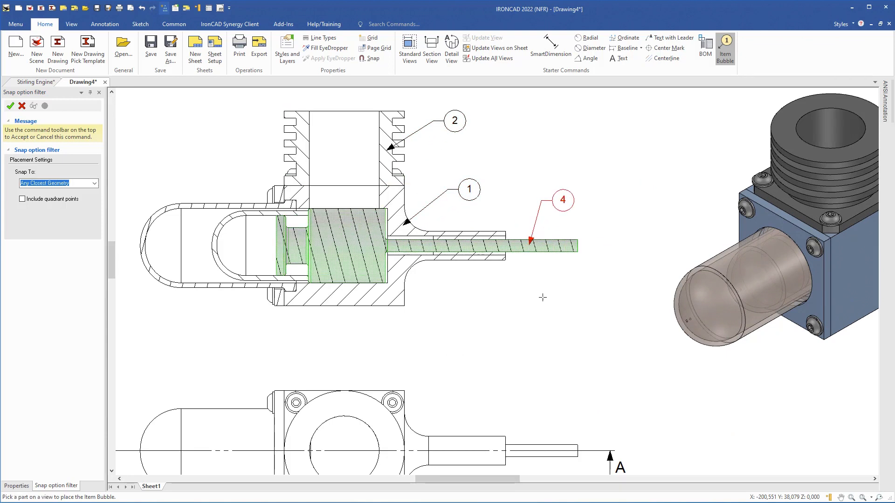
key(Escape)
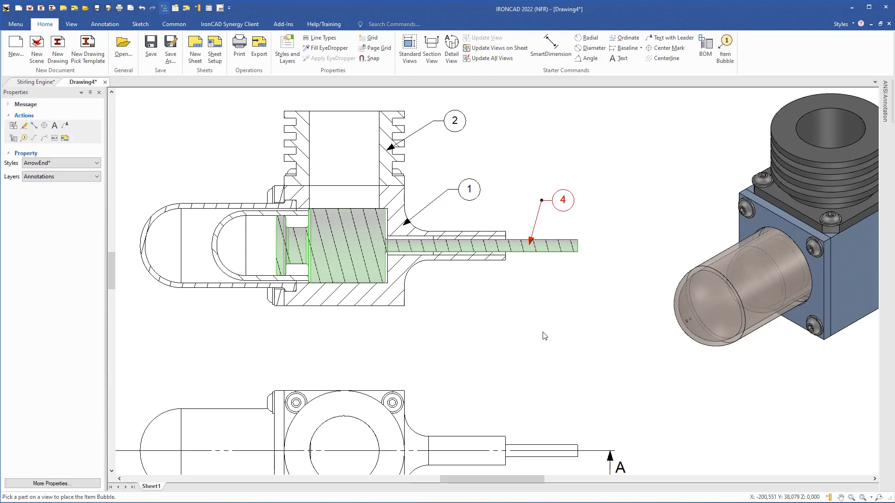
- Fill in the title block's Drawn by and Checked by fields with the drafter's initials
scroll(543, 332, down, 4)
mouse_move(593, 379)
middle_down()
mouse_move(550, 246)
mouse_move(482, 185)
middle_up()
mouse_move(448, 366)
middle_down()
mouse_move(352, 304)
mouse_move(349, 290)
middle_up()
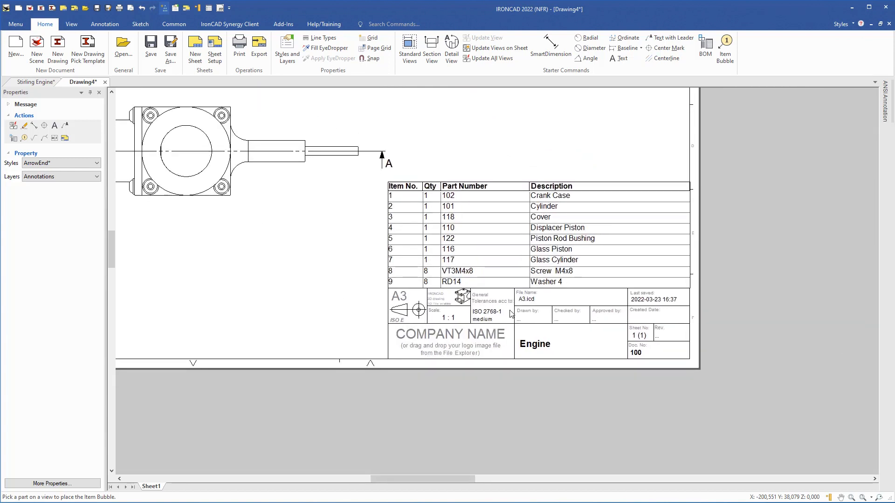
scroll(511, 314, up, 4)
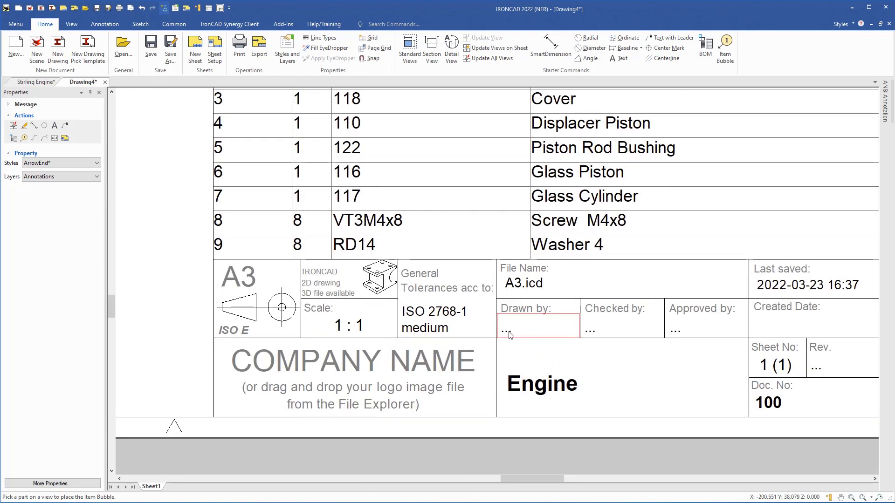
double_click(509, 334)
text(B)
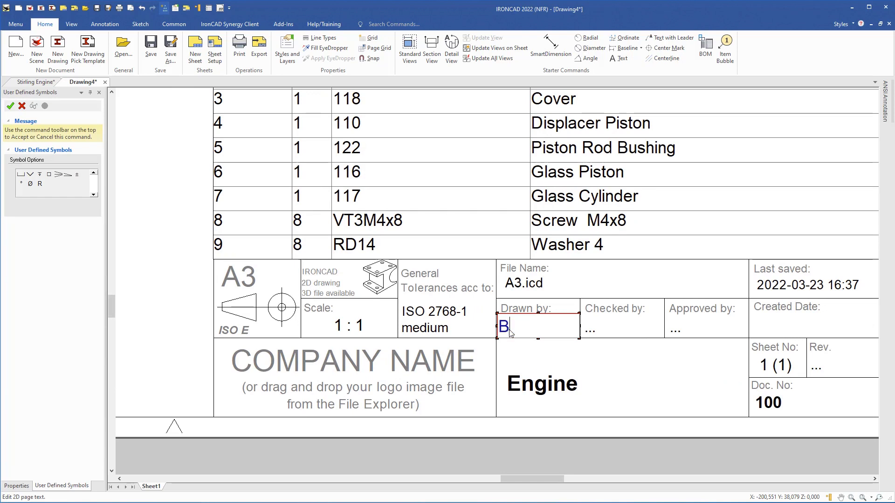
text(J)
click(632, 386)
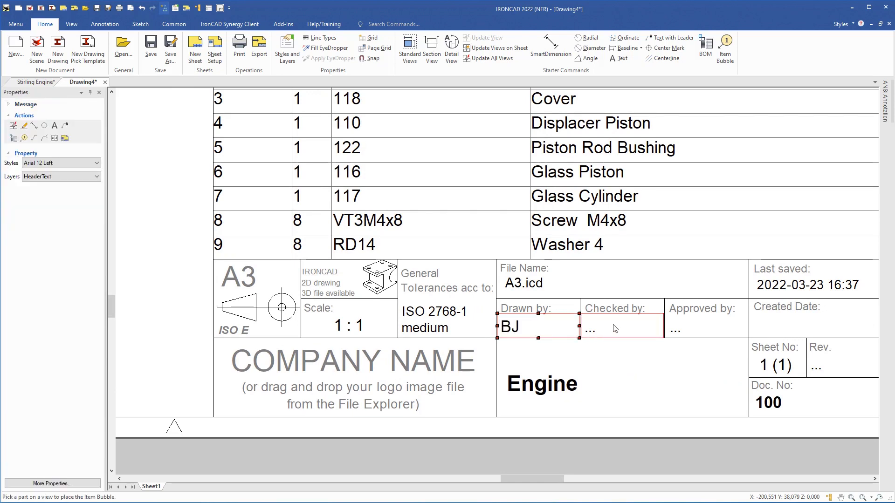
double_click(596, 330)
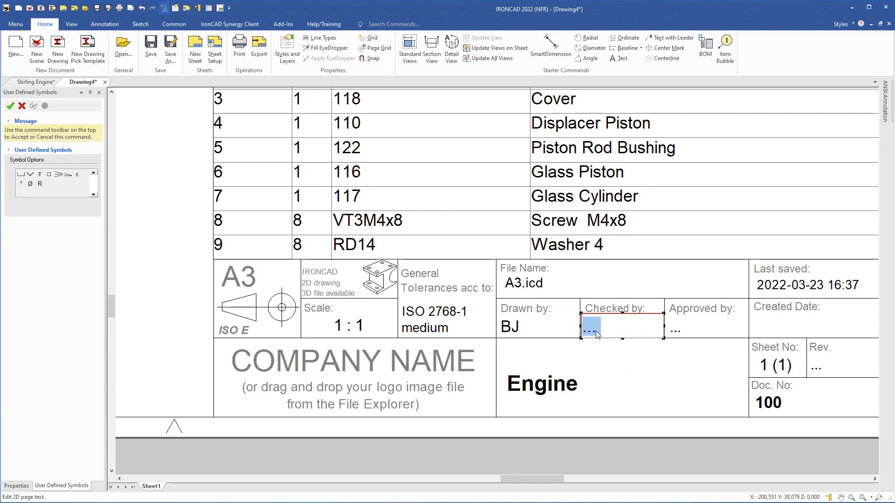
text(BJ)
click(160, 315)
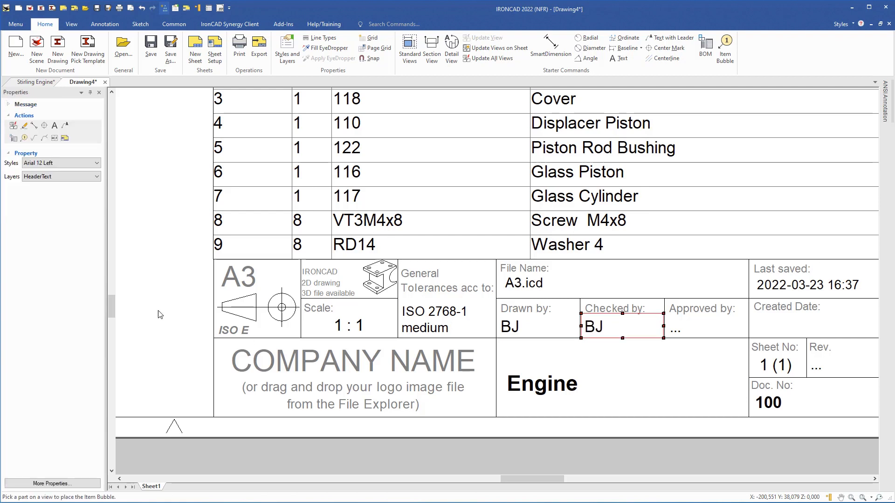
- Save the drawing as Engine in the Stirling Engine folder as a Drawing File (*.icd), and close it
key(F8)
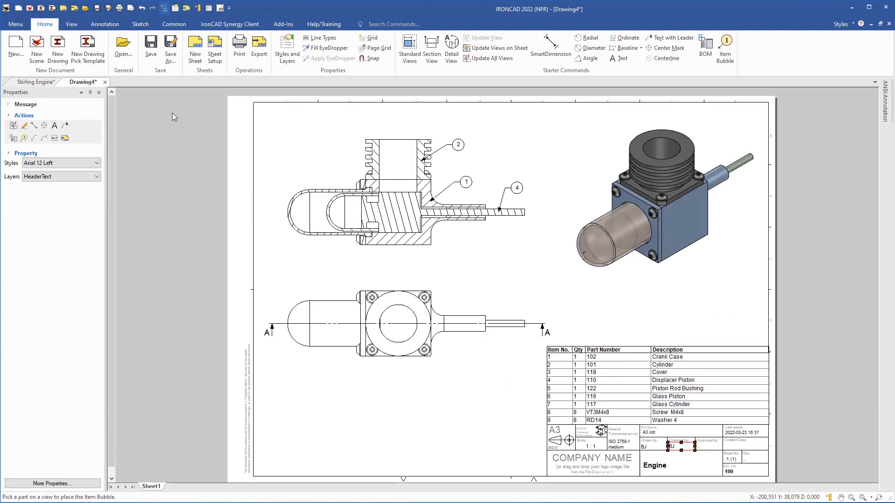
click(158, 65)
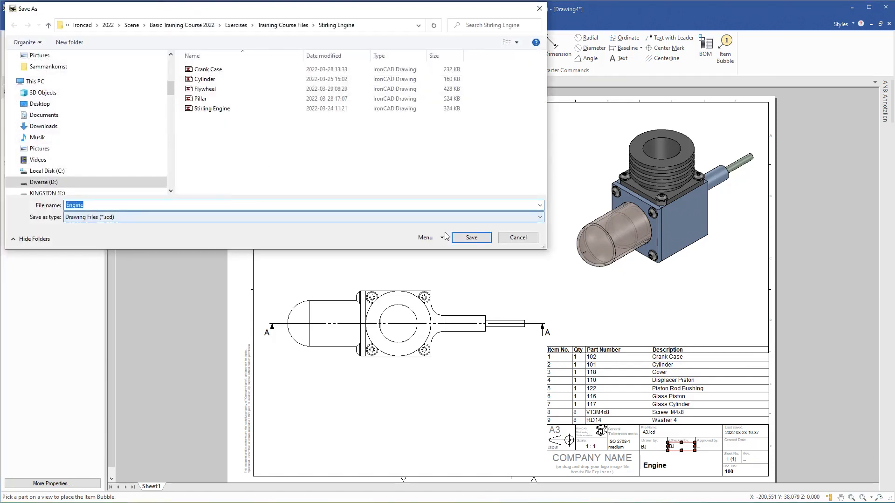
click(476, 240)
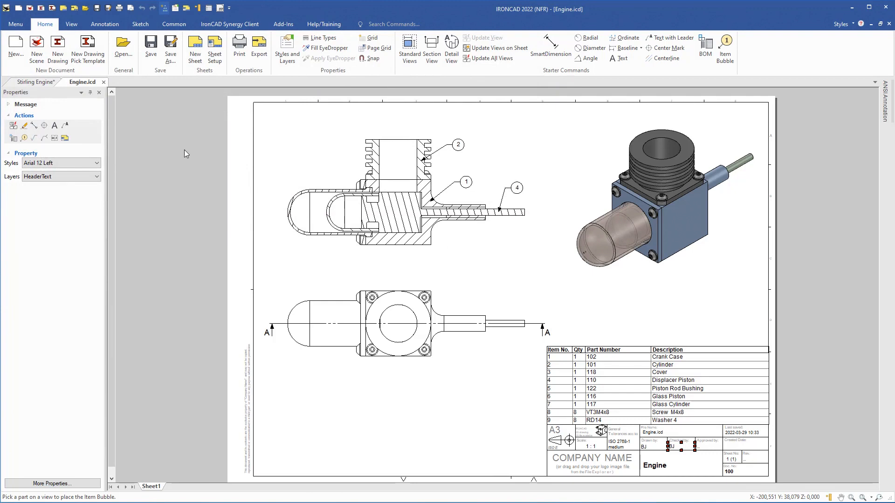
click(103, 82)
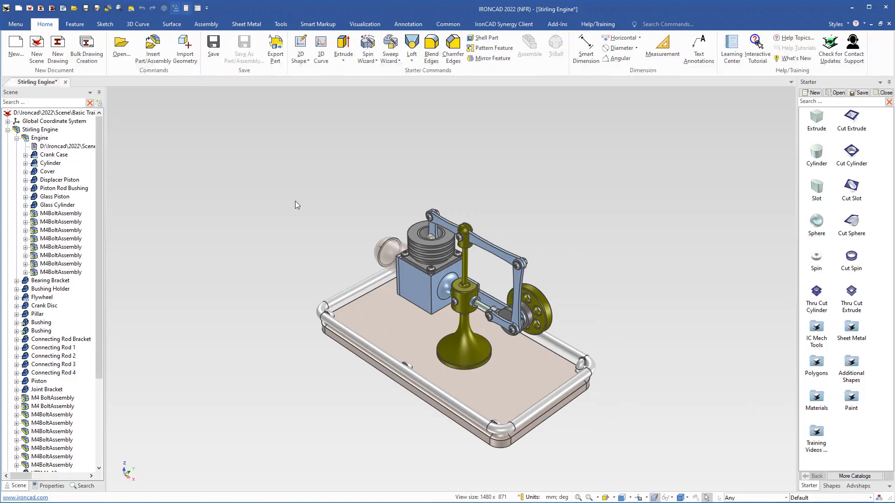